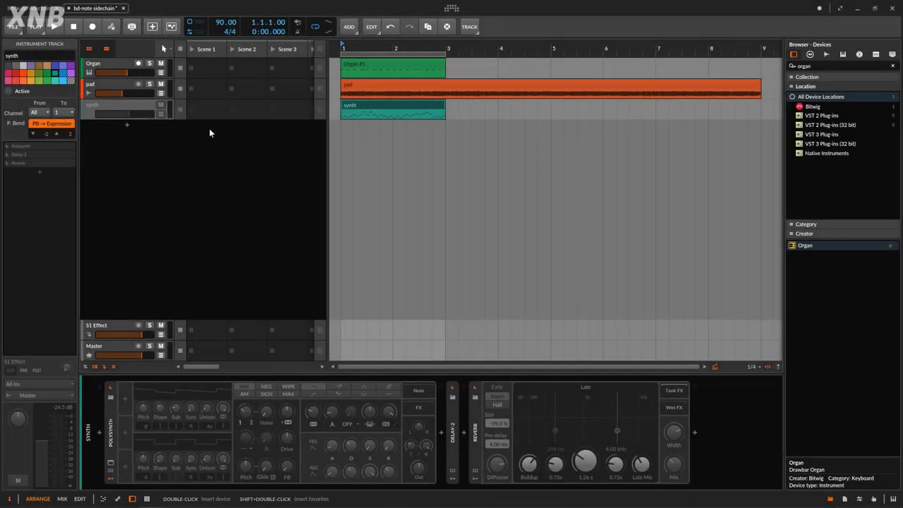
# Play the arrangement and raise the pad track's volume slightly.
pyautogui.click(121, 65)
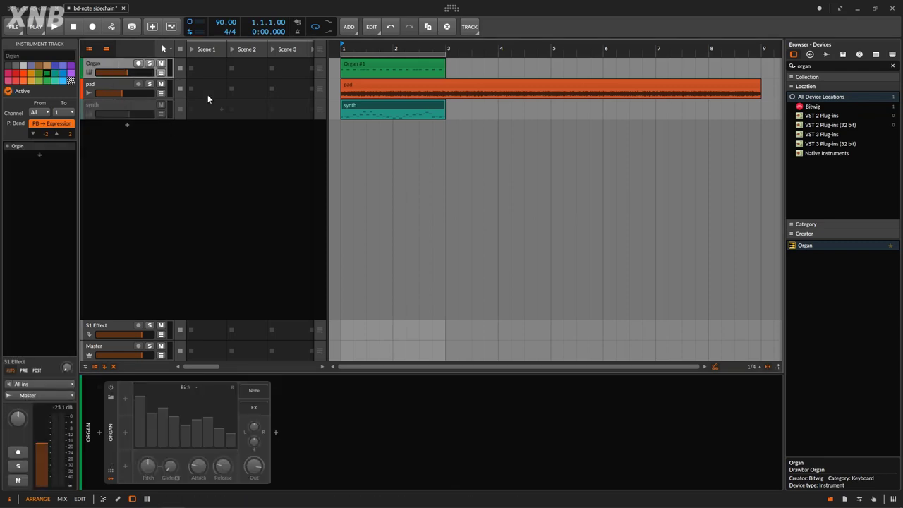
pyautogui.click(117, 86)
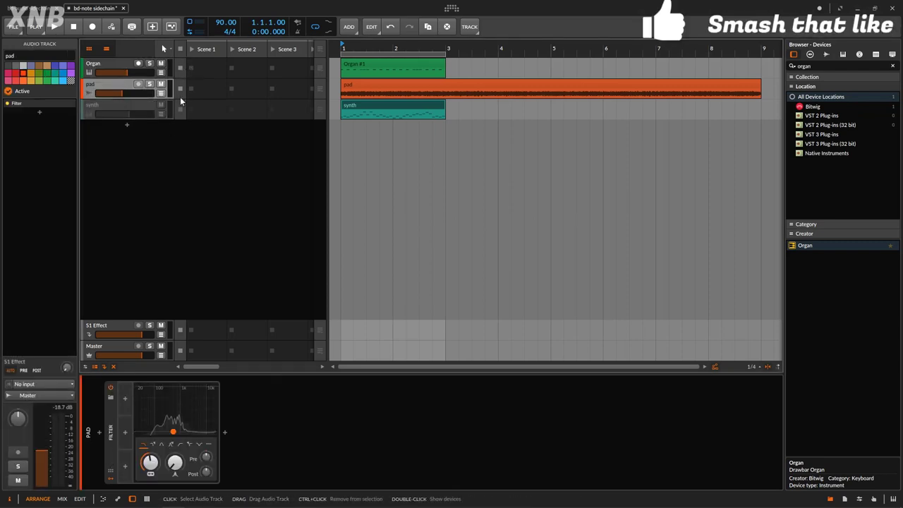
pyautogui.press('space')
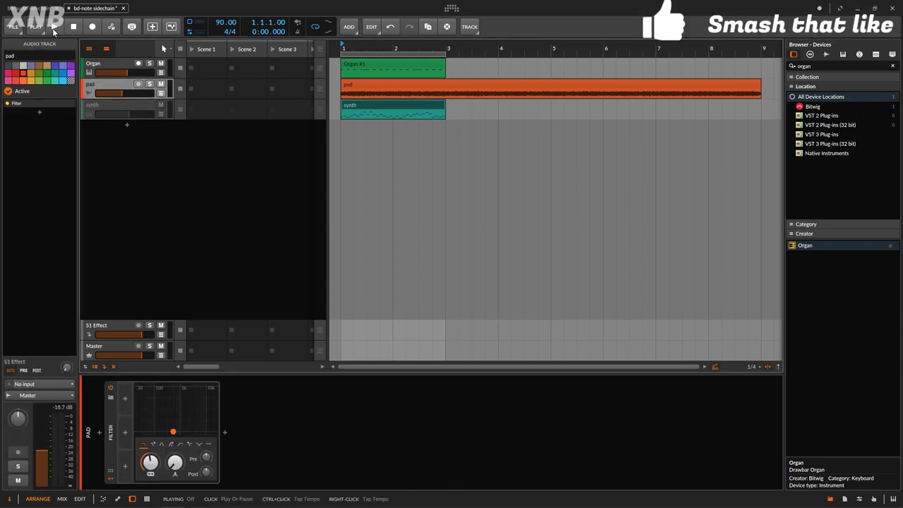
pyautogui.moveTo(124, 93)
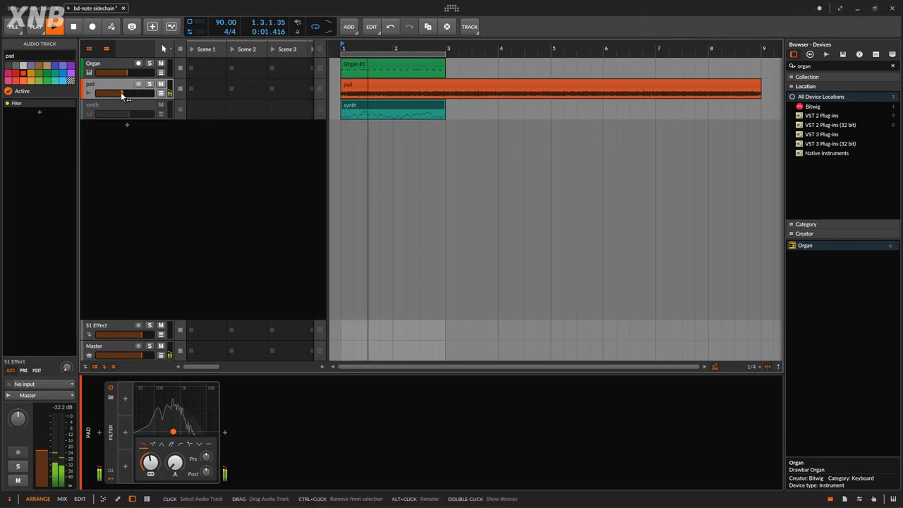
pyautogui.moveTo(123, 92); pyautogui.dragTo(123, 87)
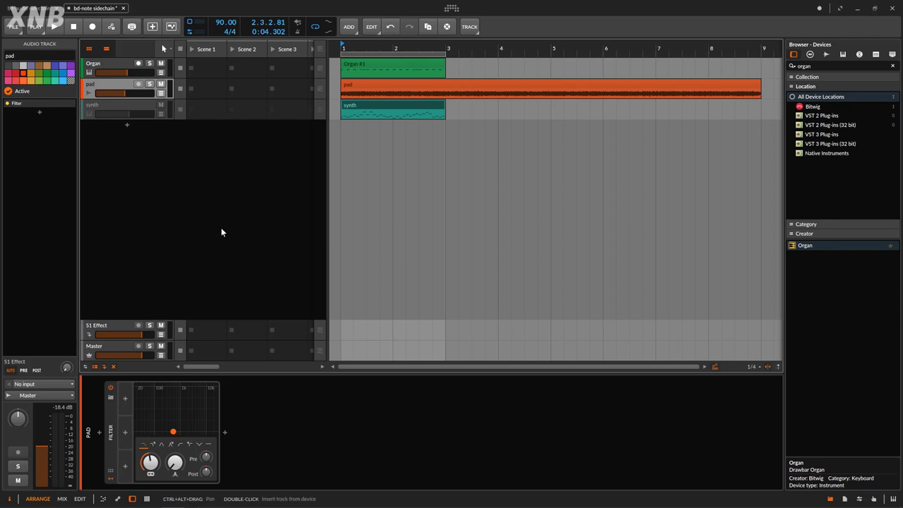
# Open the Organ #1 clip in the note editor and show the velocities of its notes.
pyautogui.click(114, 64)
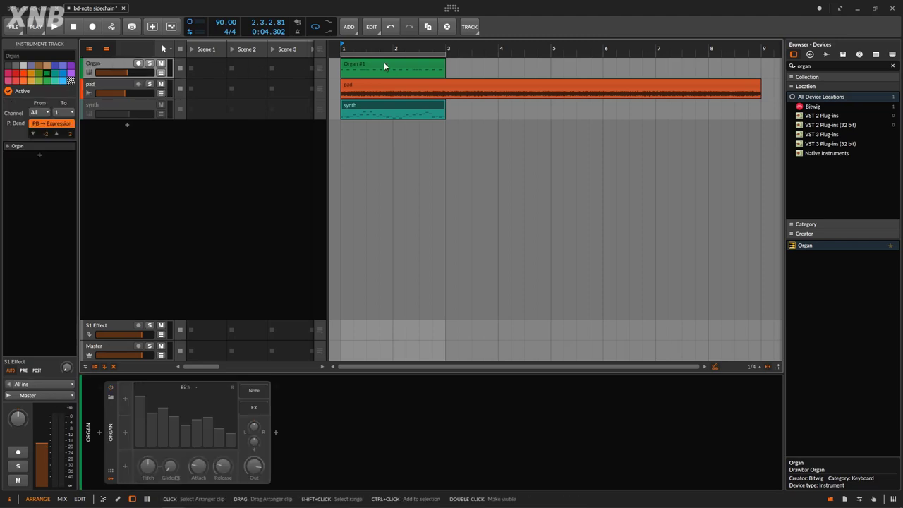
pyautogui.click(352, 70)
pyautogui.doubleClick(389, 66)
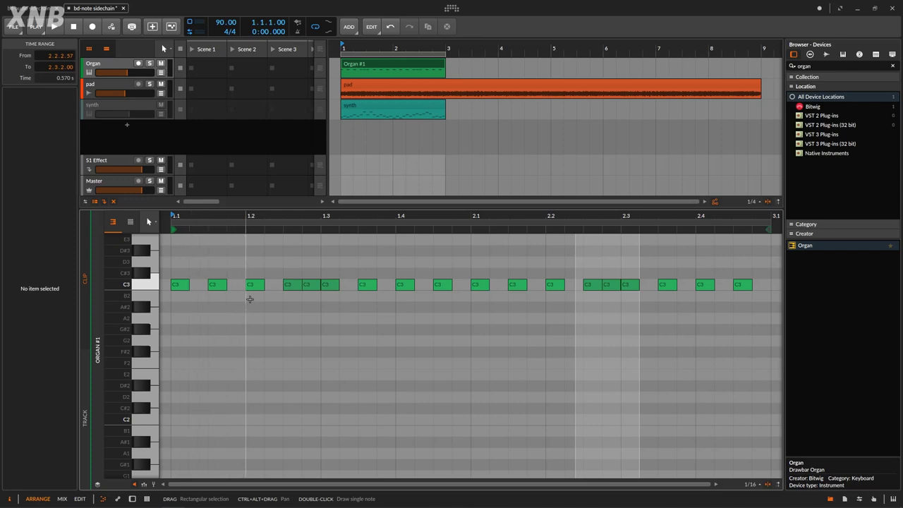
pyautogui.moveTo(281, 277); pyautogui.dragTo(381, 295)
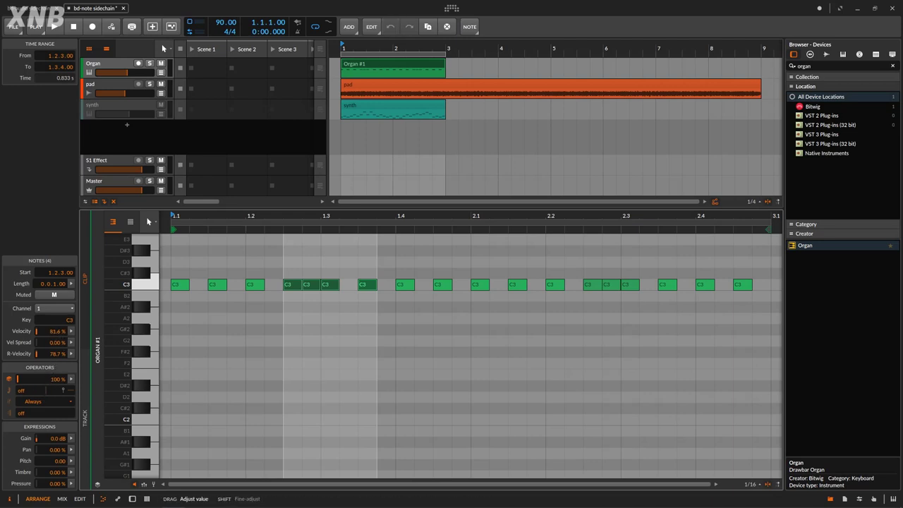
pyautogui.click(144, 484)
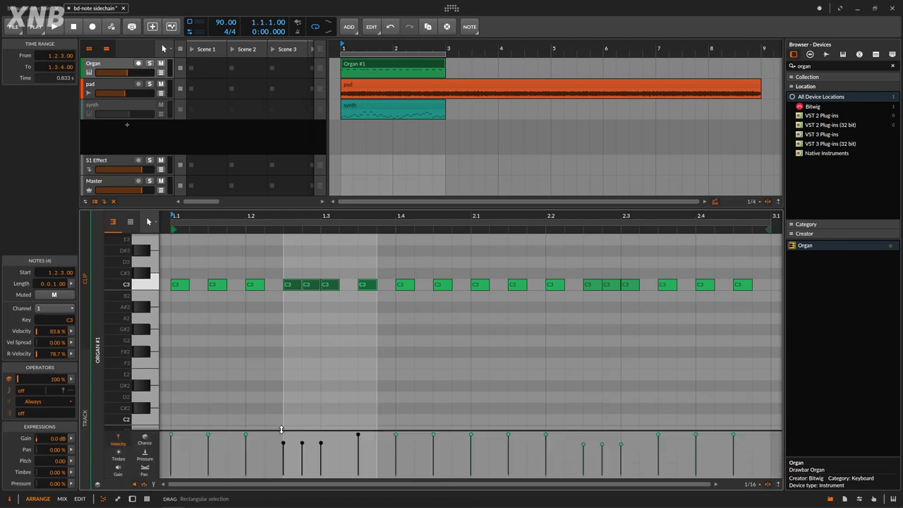
# Set the velocity of the three-note C3 groups starting at 1.2.3 and 2.2.3 to 100 %.
pyautogui.moveTo(280, 432); pyautogui.dragTo(337, 435)
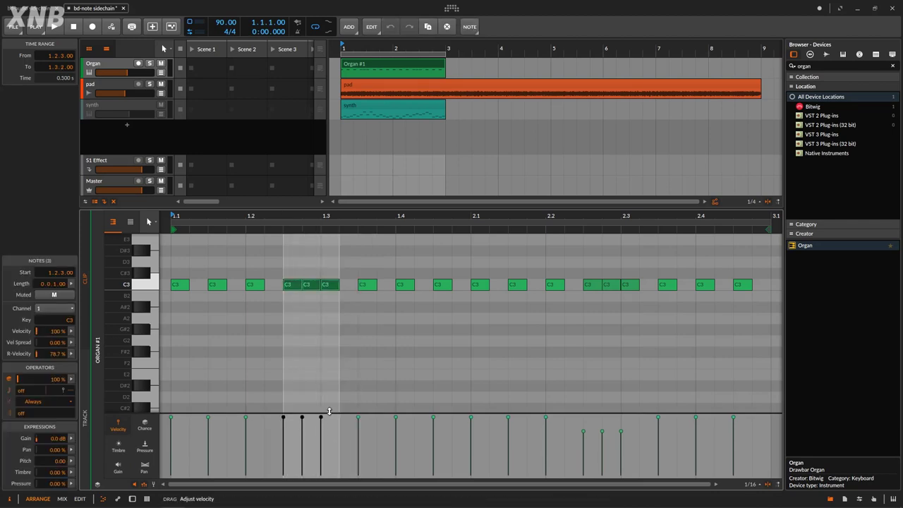
pyautogui.moveTo(642, 296); pyautogui.dragTo(580, 276)
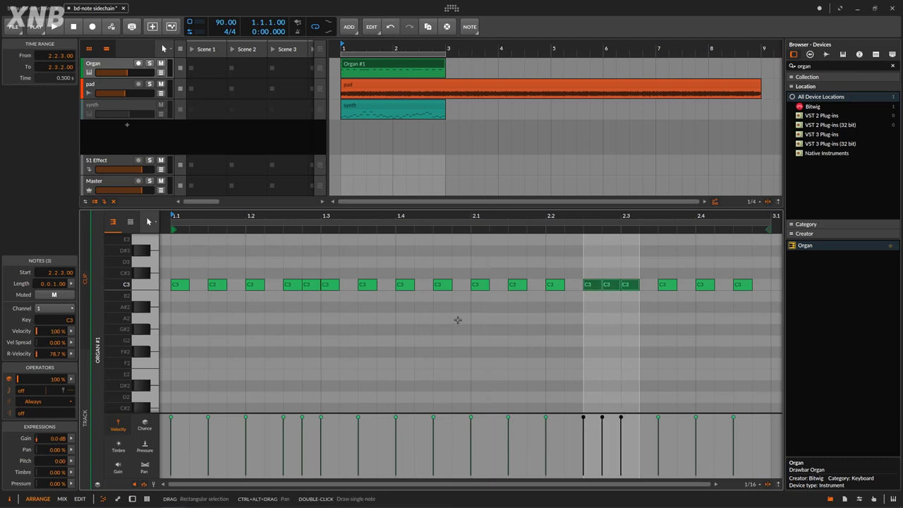
pyautogui.click(424, 311)
# Enable the Organ device and play the arrangement with the Organ track soloed.
pyautogui.click(113, 64)
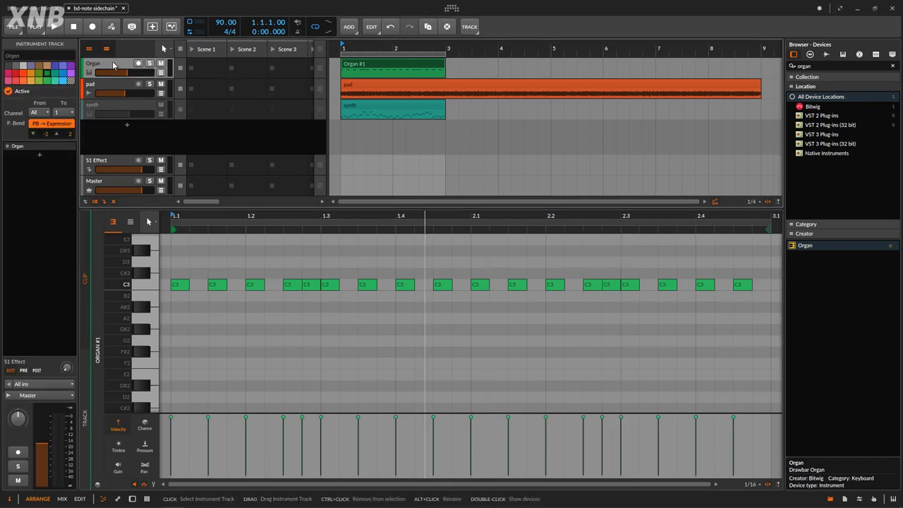
pyautogui.press('d')
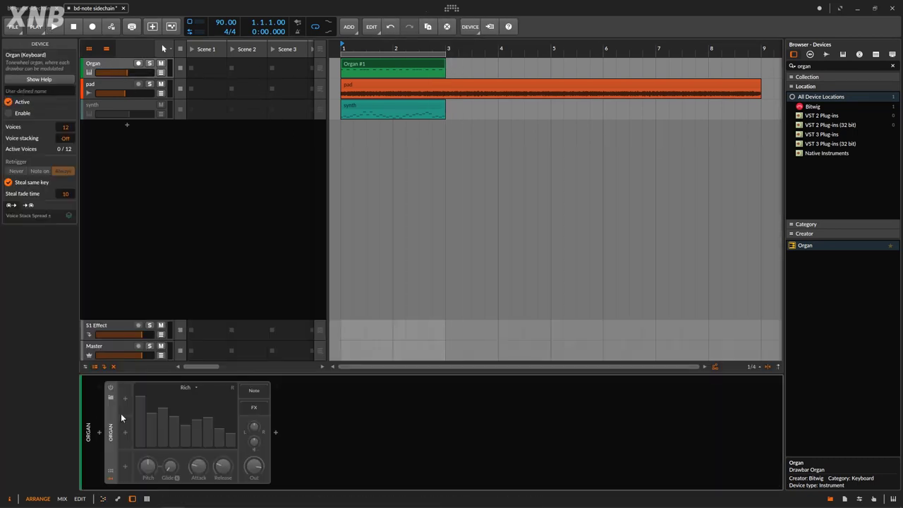
pyautogui.click(111, 388)
pyautogui.press('space')
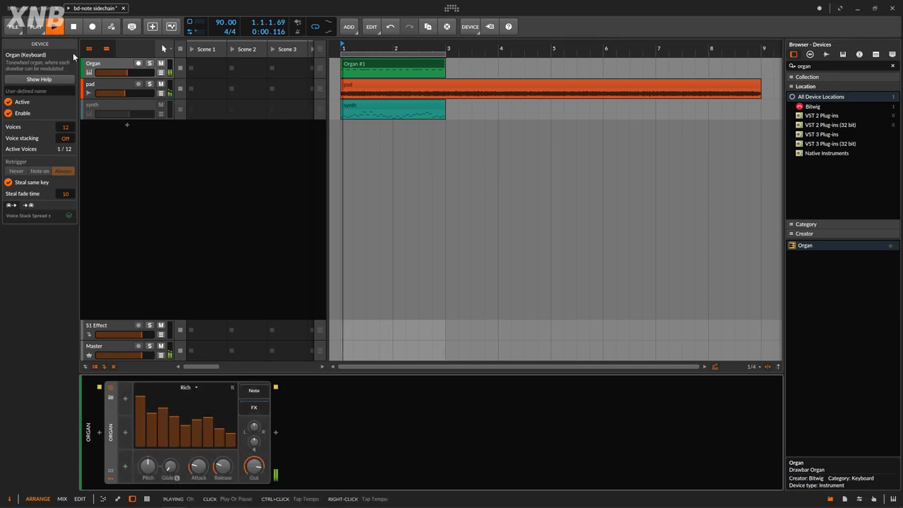
pyautogui.press('s')
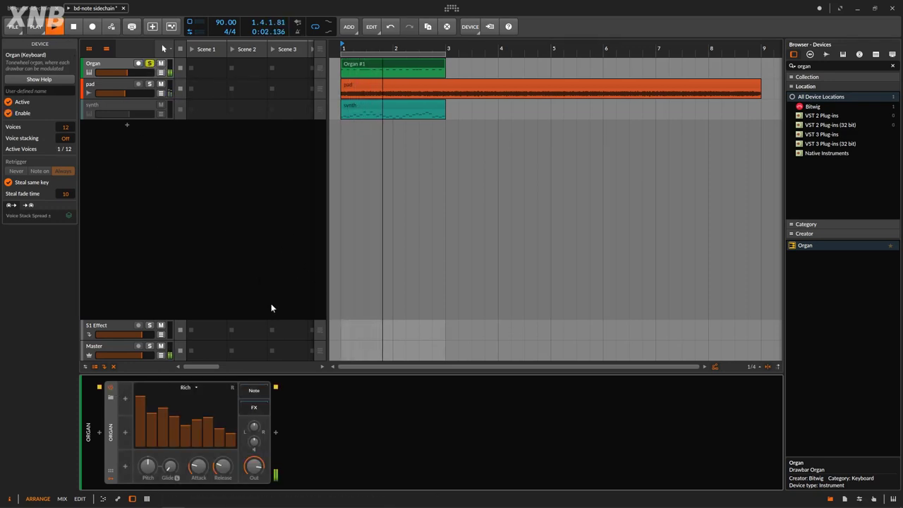
# Lower the Organ device's attack to its minimum, and switch the device off and collapse it.
pyautogui.moveTo(198, 464)
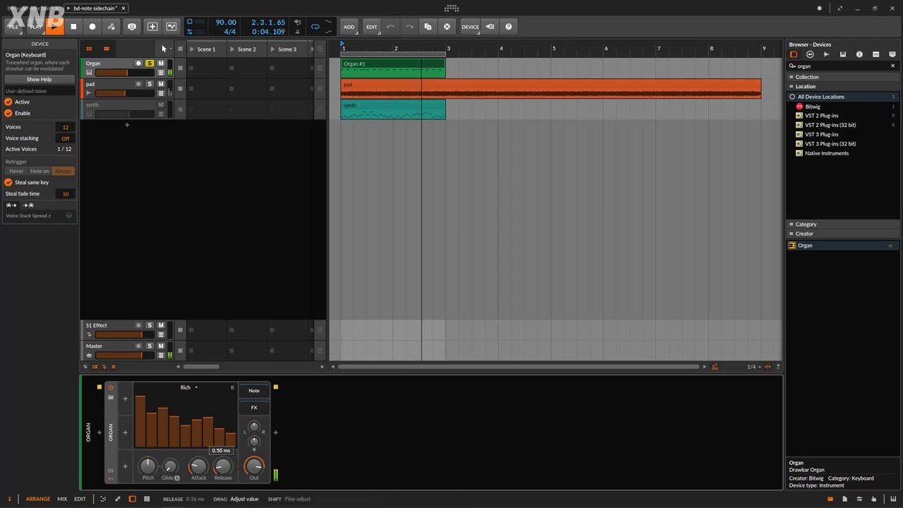
pyautogui.moveTo(198, 464); pyautogui.dragTo(200, 468)
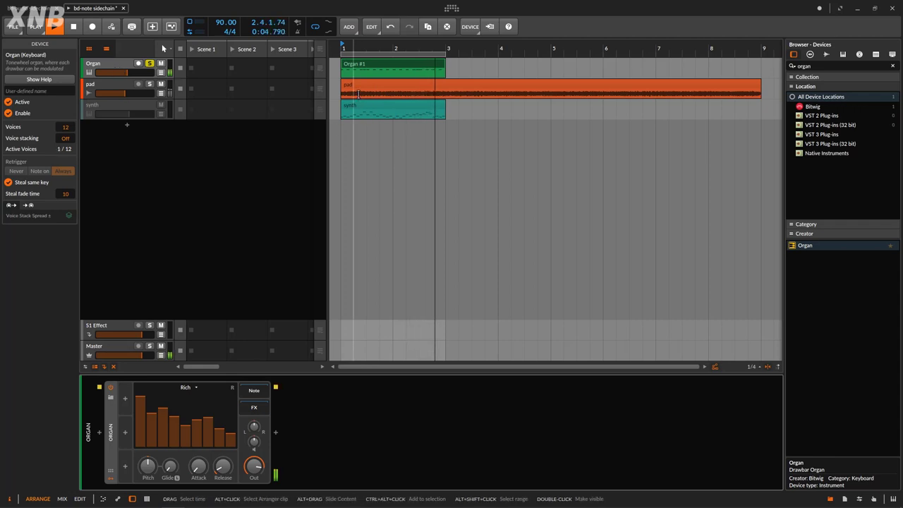
pyautogui.click(111, 387)
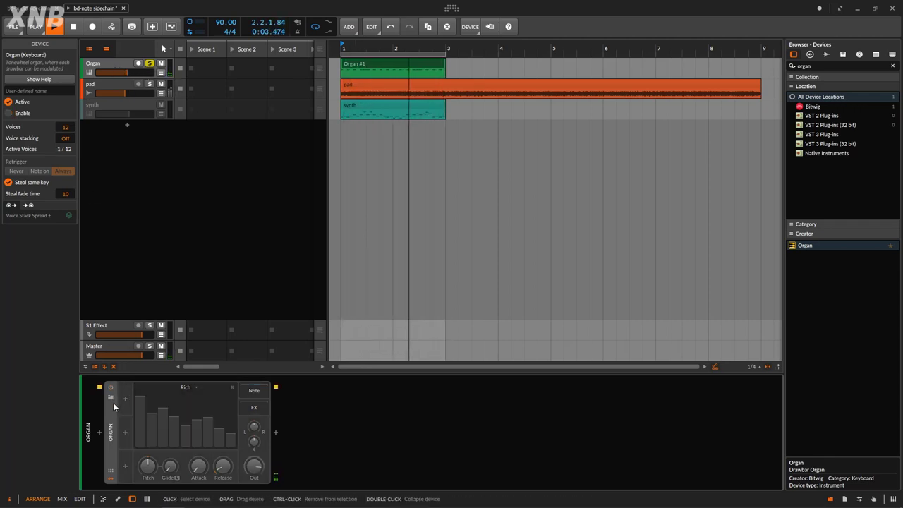
pyautogui.doubleClick(114, 419)
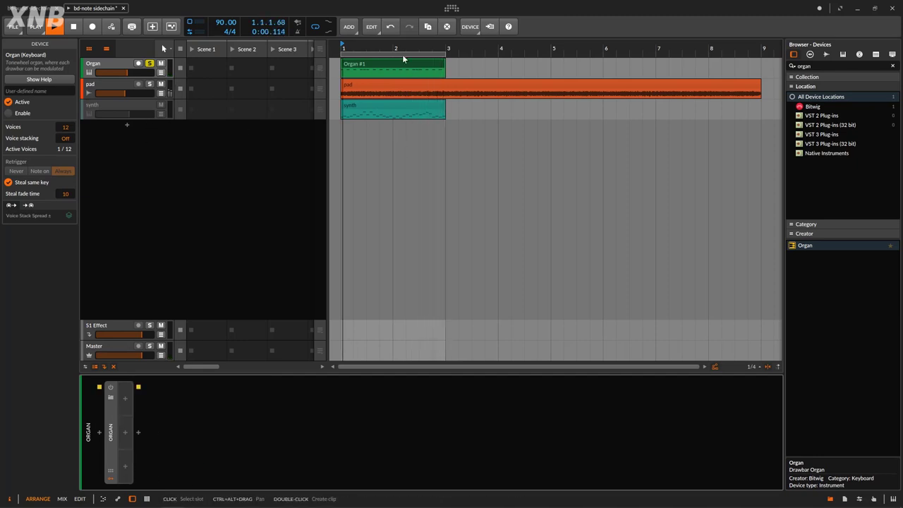
# Add a Note Sidechain modulator to the pad track's Filter device and show its envelope settings.
pyautogui.click(113, 88)
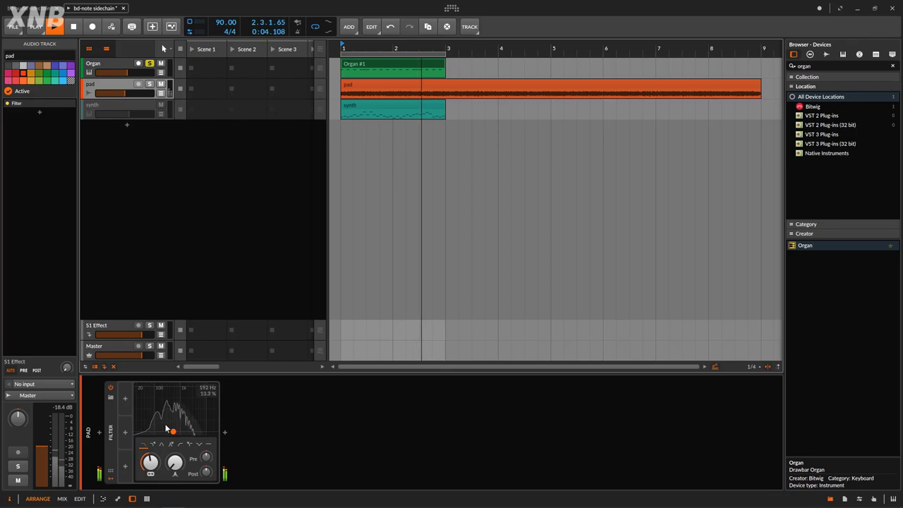
pyautogui.click(125, 398)
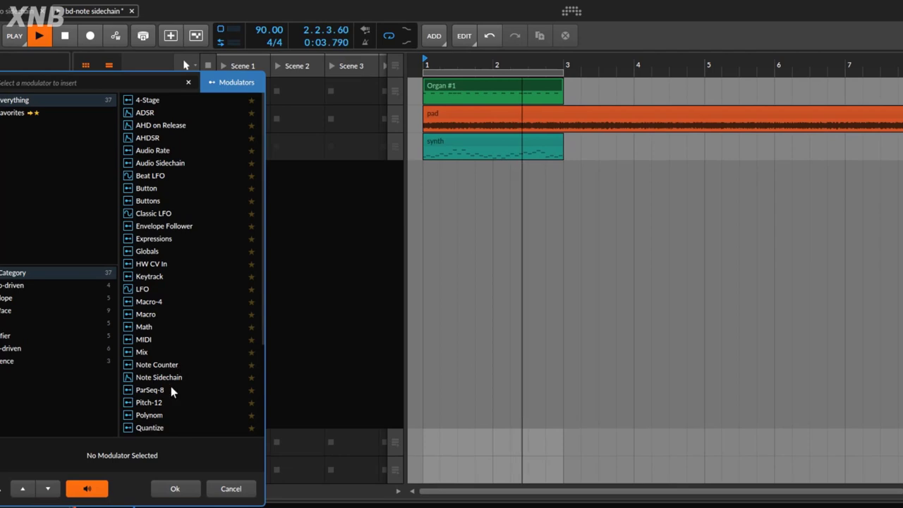
pyautogui.click(158, 377)
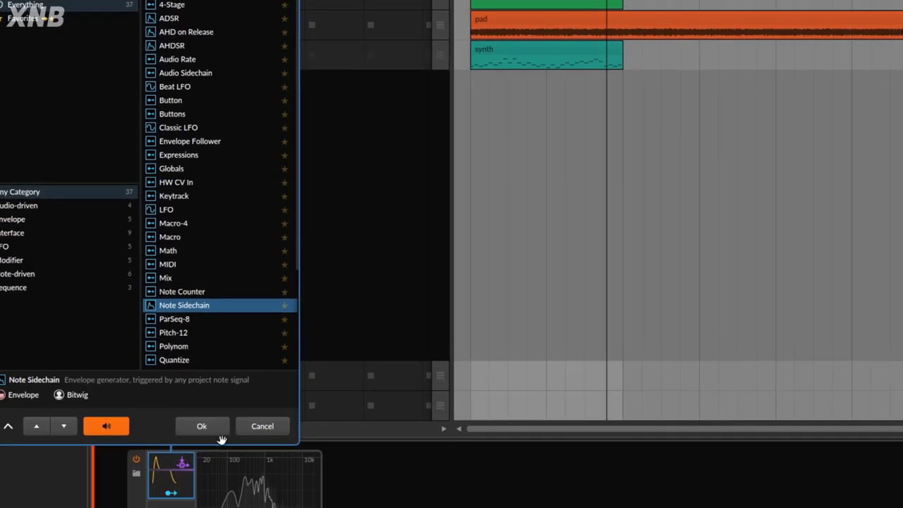
pyautogui.click(175, 488)
pyautogui.click(233, 316)
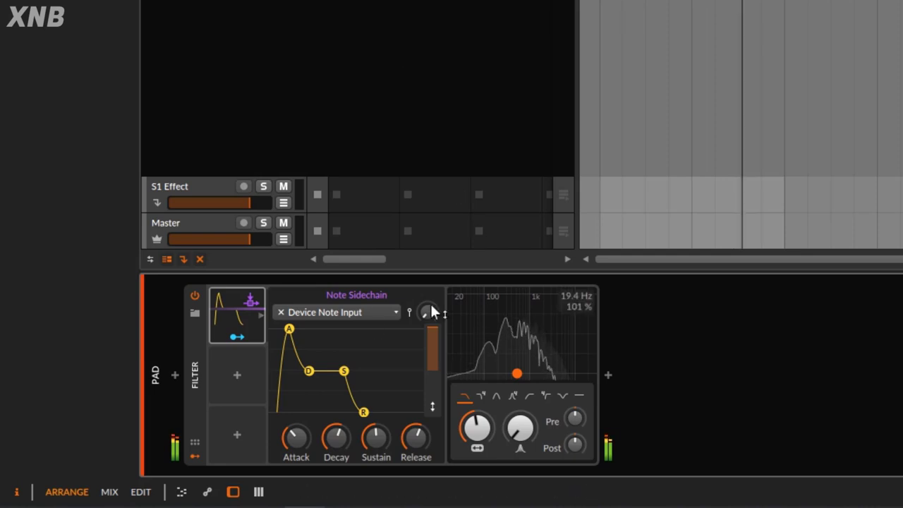
pyautogui.click(345, 312)
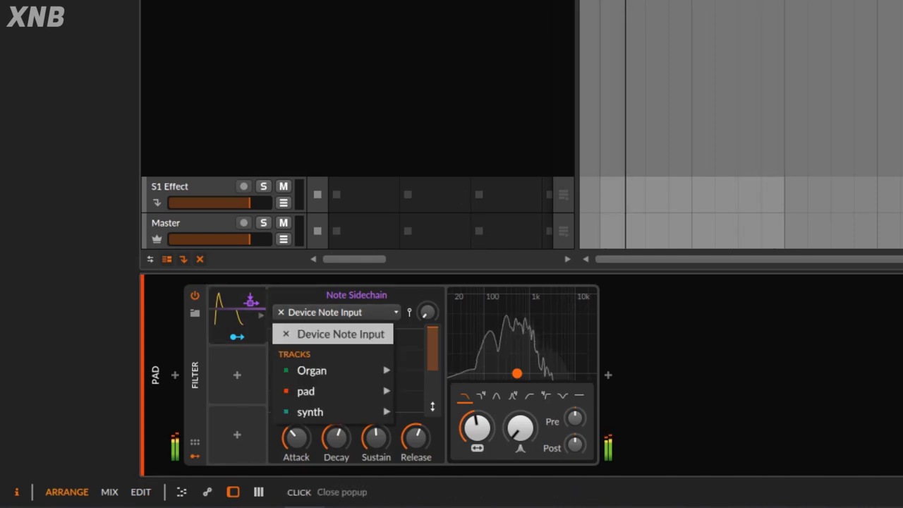
pyautogui.click(670, 212)
pyautogui.click(670, 211)
# Set the Note Sidechain's note source to the Organ track.
pyautogui.click(359, 313)
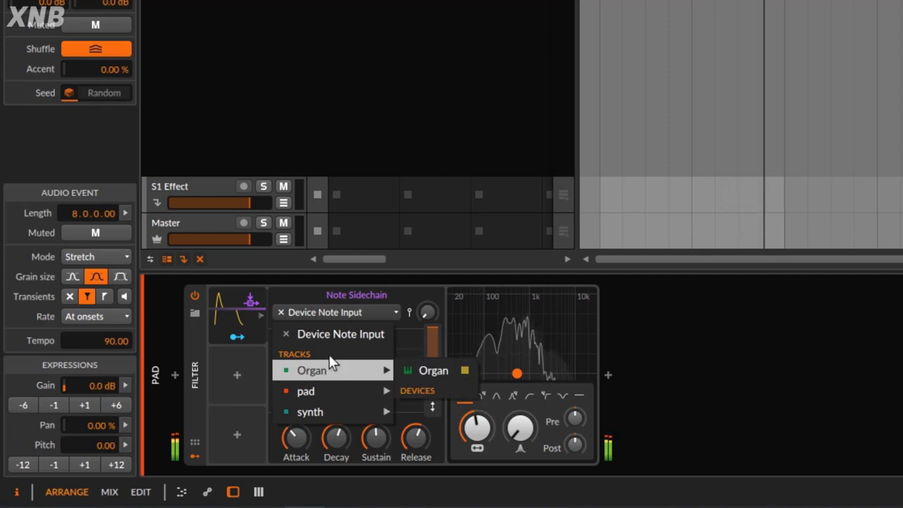
pyautogui.moveTo(357, 373)
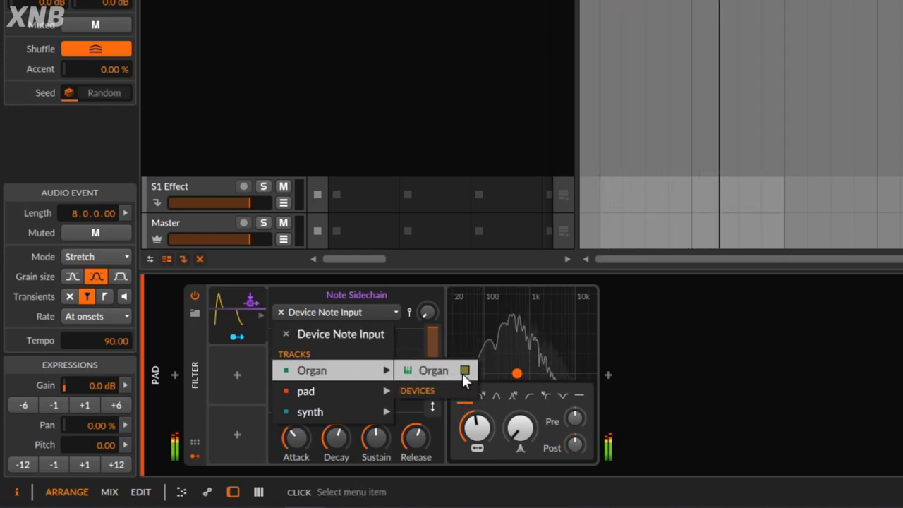
pyautogui.click(438, 367)
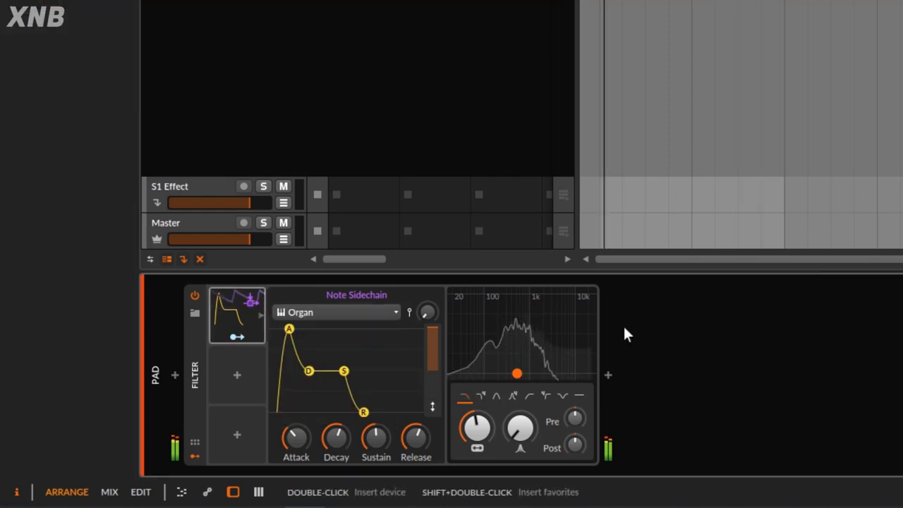
pyautogui.click(242, 313)
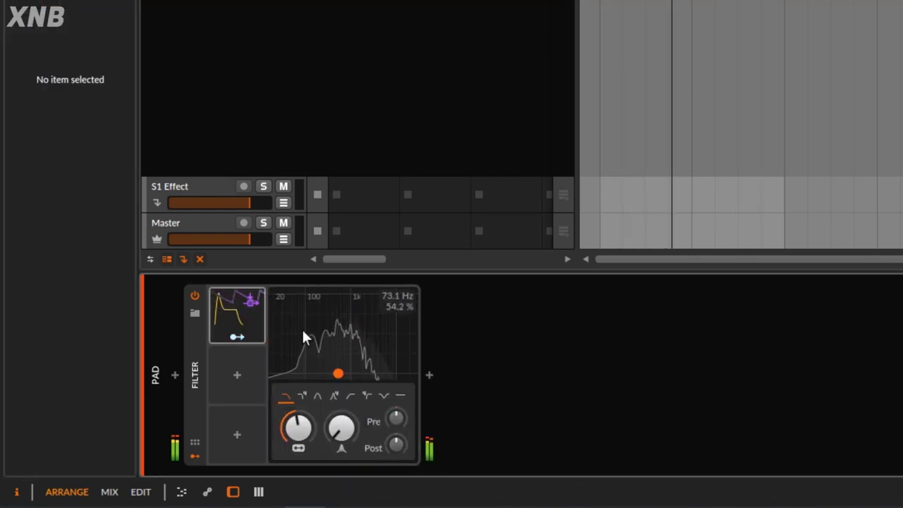
pyautogui.click(238, 331)
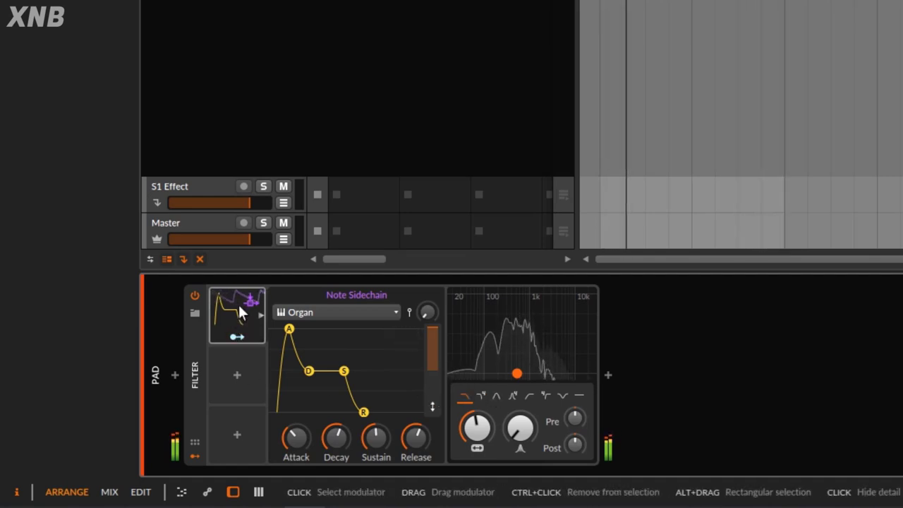
# Map the Note Sidechain to the Filter's frequency with a positive amount and lower the base cutoff frequency.
pyautogui.moveTo(272, 374)
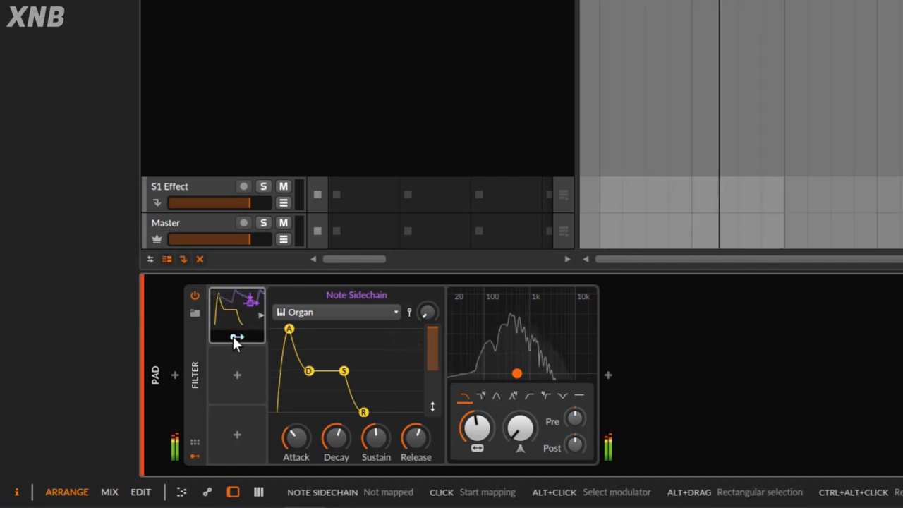
pyautogui.moveTo(238, 338); pyautogui.dragTo(462, 434)
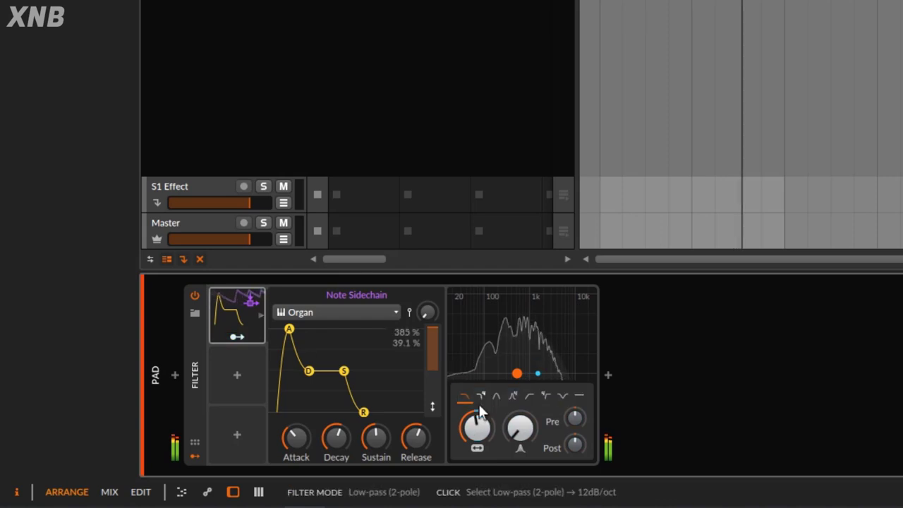
pyautogui.moveTo(477, 426); pyautogui.dragTo(477, 451)
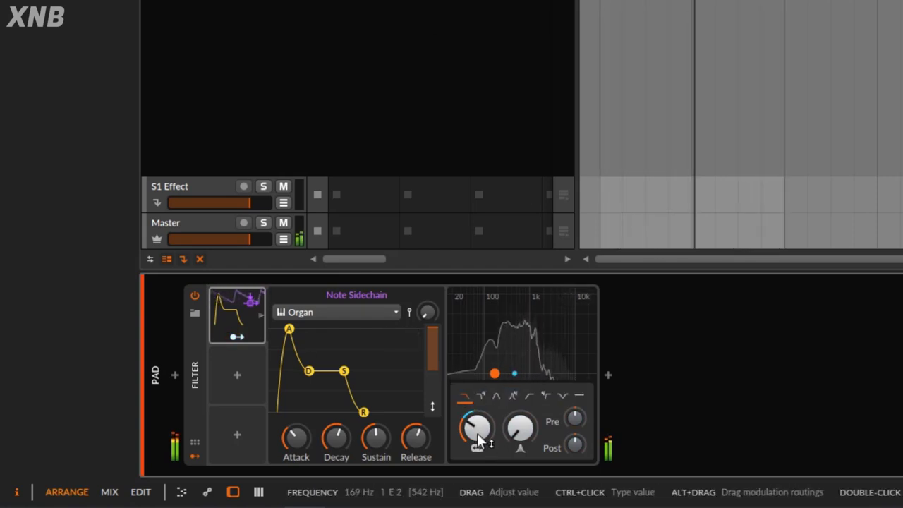
pyautogui.moveTo(477, 427)
pyautogui.mouseDown()
pyautogui.moveTo(477, 419)
pyautogui.moveTo(479, 429)
pyautogui.mouseUp()
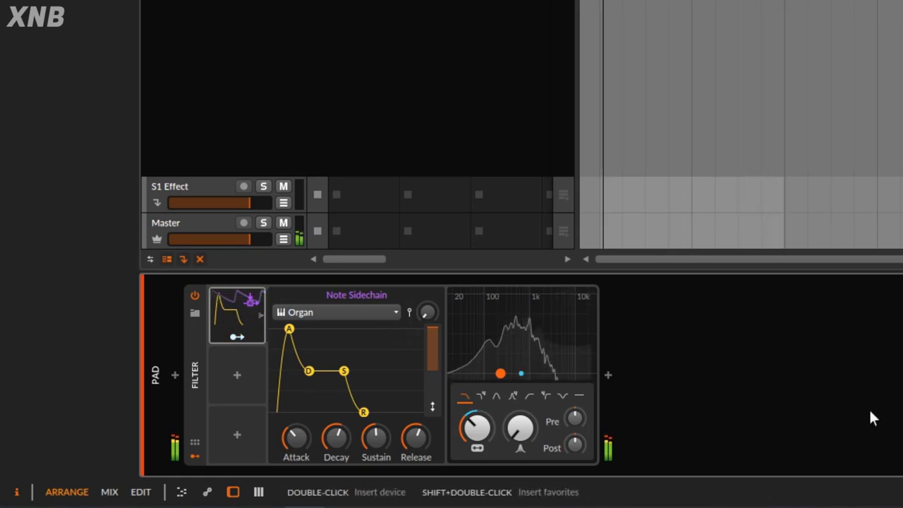
# Try the Note Sidechain envelope's attack at its minimum, and raise it to a longer attack.
pyautogui.moveTo(297, 437); pyautogui.dragTo(298, 480)
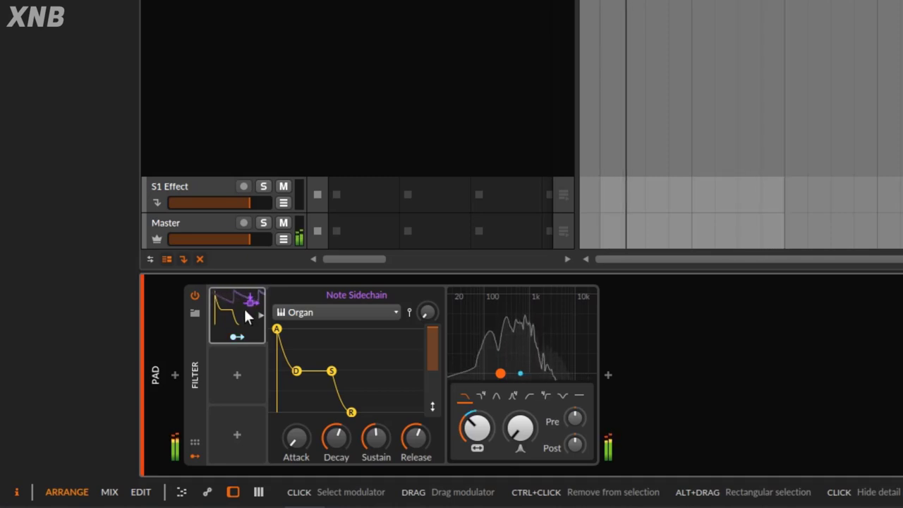
pyautogui.moveTo(308, 456); pyautogui.dragTo(308, 410)
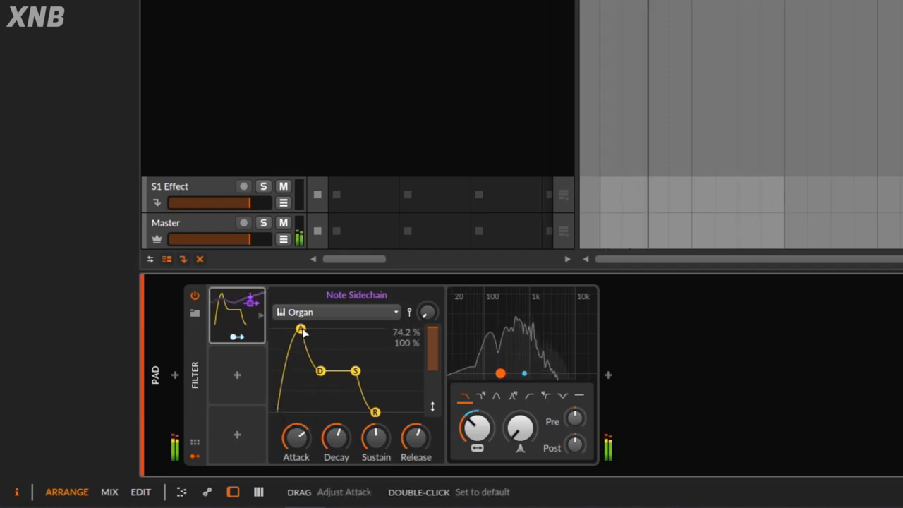
# Try the Note Sidechain envelope's attack at 100 % and at its minimum, and settle on a short attack.
pyautogui.moveTo(300, 328); pyautogui.dragTo(314, 329)
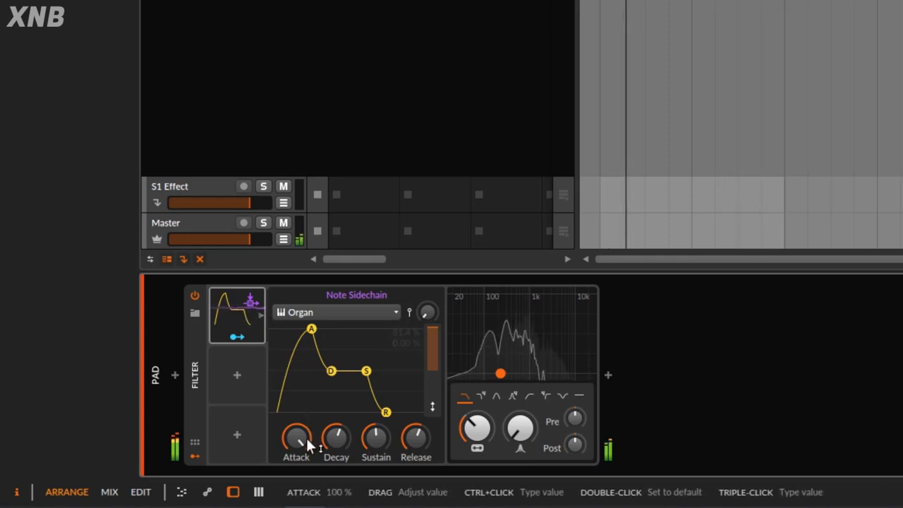
pyautogui.moveTo(305, 436); pyautogui.dragTo(305, 500)
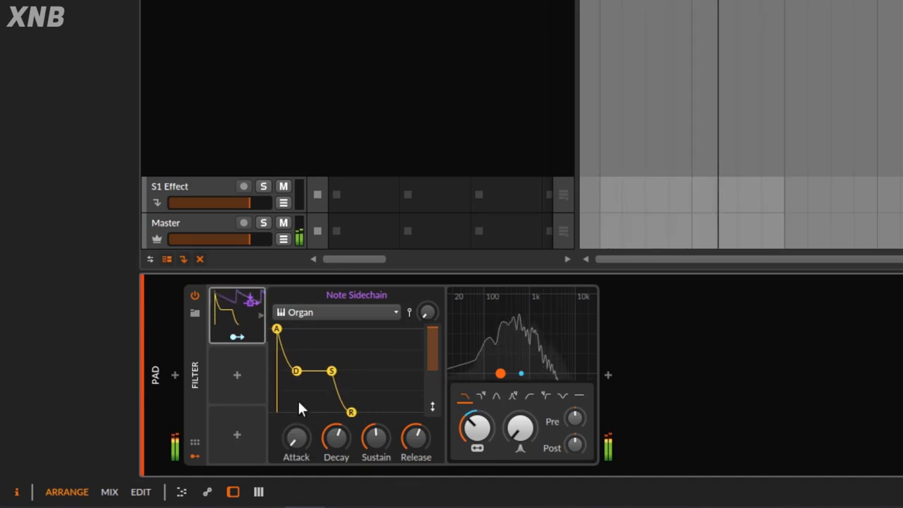
pyautogui.moveTo(292, 434); pyautogui.dragTo(292, 411)
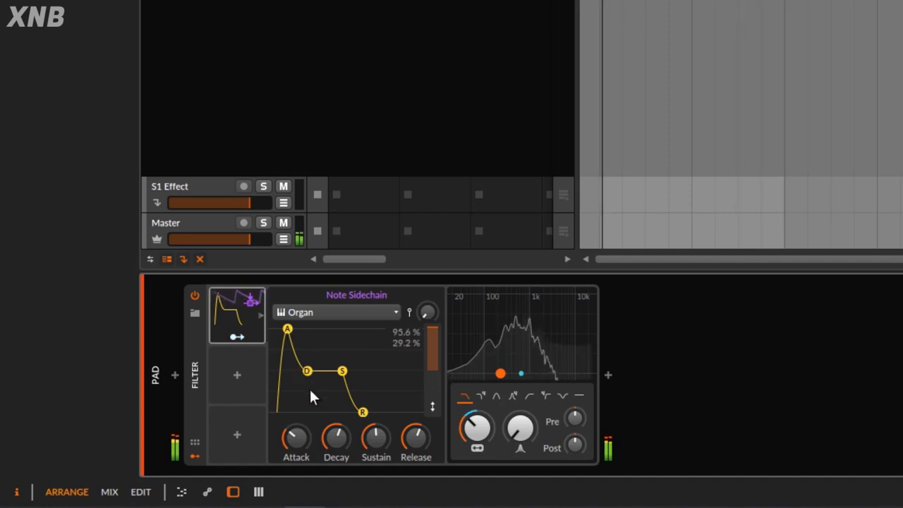
# Try the Note Sidechain envelope with zero sustain and a decay lengthened to about 83 %.
pyautogui.moveTo(336, 431)
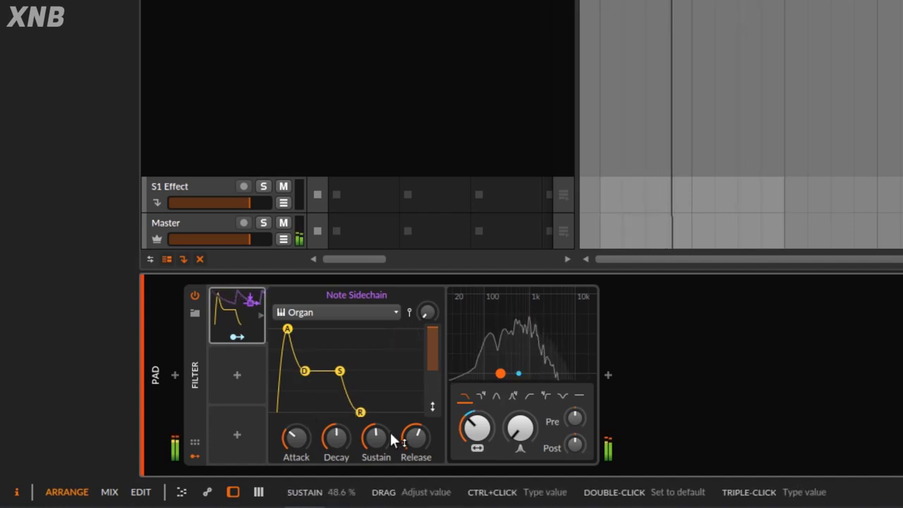
pyautogui.moveTo(389, 430); pyautogui.dragTo(389, 479)
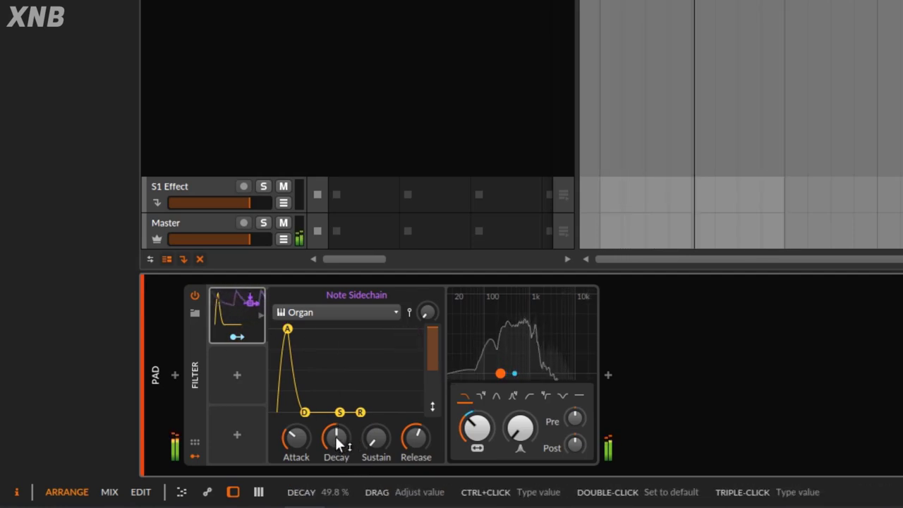
pyautogui.moveTo(336, 436); pyautogui.dragTo(336, 409)
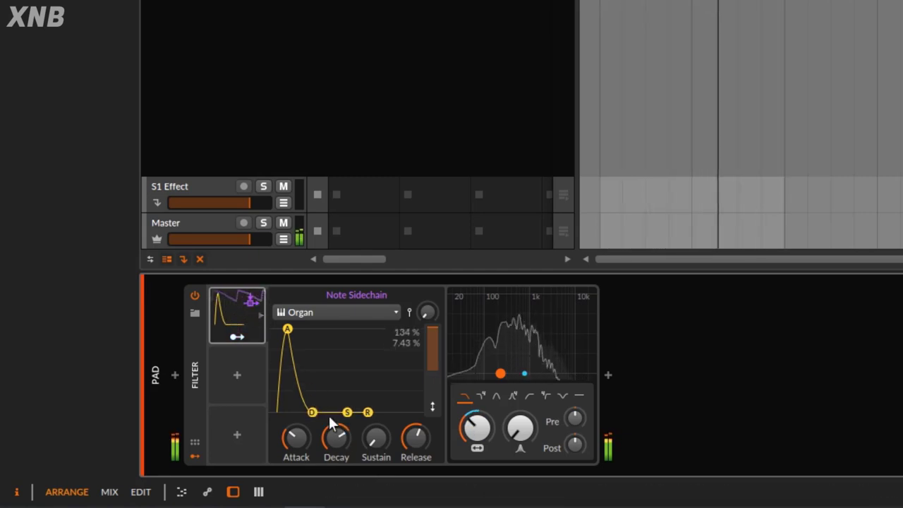
pyautogui.moveTo(334, 438); pyautogui.dragTo(334, 435)
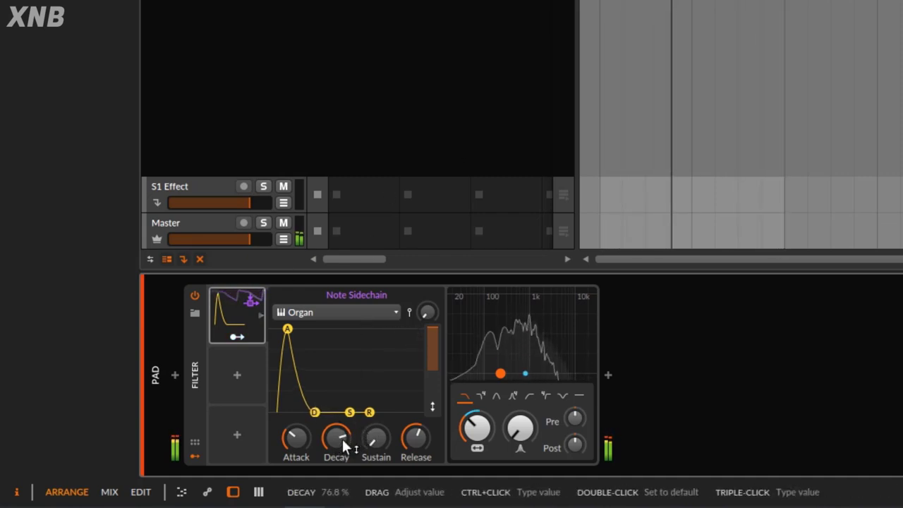
pyautogui.moveTo(342, 438); pyautogui.dragTo(342, 436)
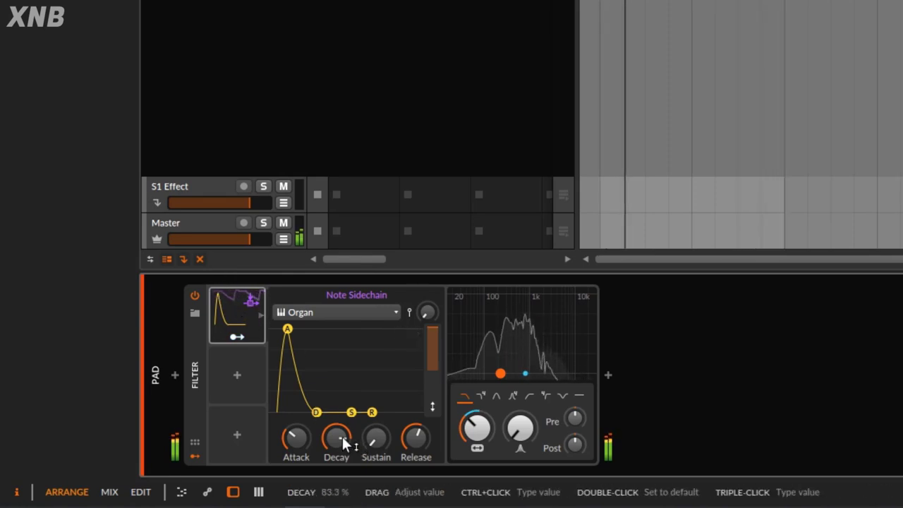
# Try the envelope's decay at its minimum and raised to about 37.5 %, with a slightly higher Filter cutoff.
pyautogui.moveTo(342, 435); pyautogui.dragTo(342, 494)
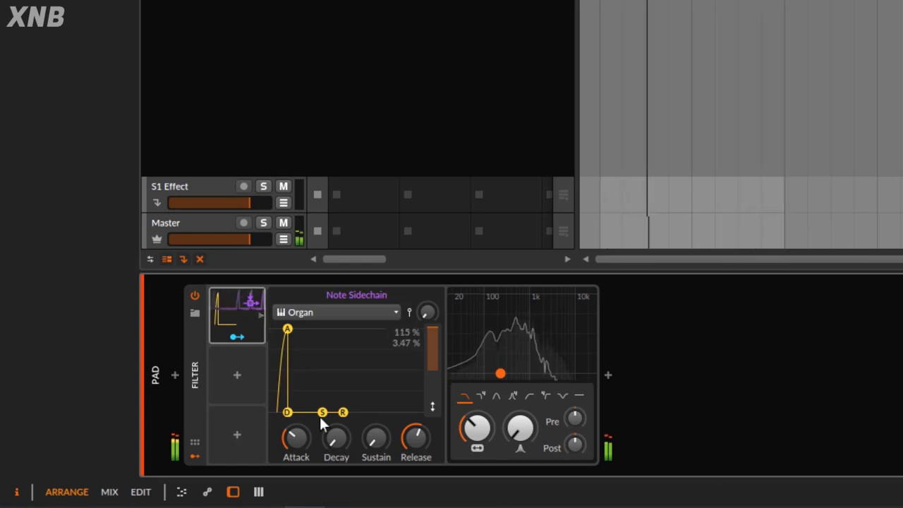
pyautogui.moveTo(336, 437); pyautogui.dragTo(336, 425)
pyautogui.moveTo(467, 418); pyautogui.dragTo(473, 426)
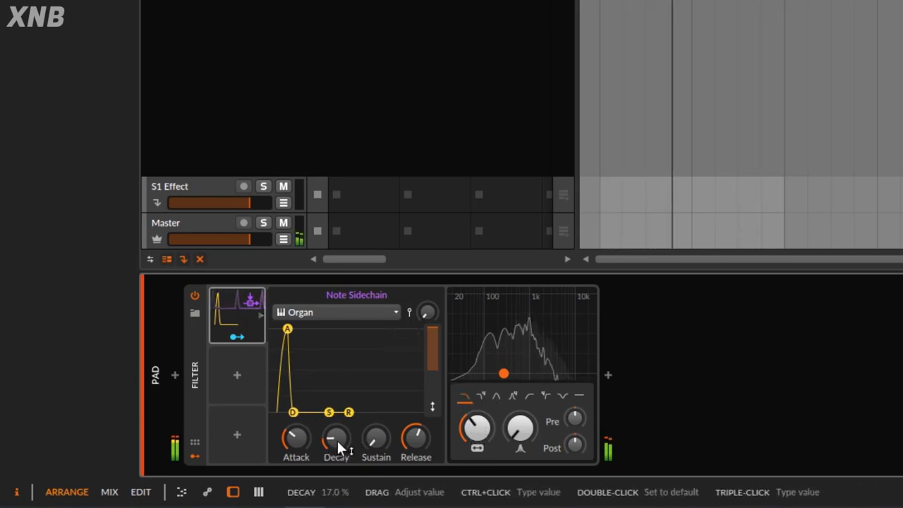
pyautogui.moveTo(337, 442); pyautogui.dragTo(338, 436)
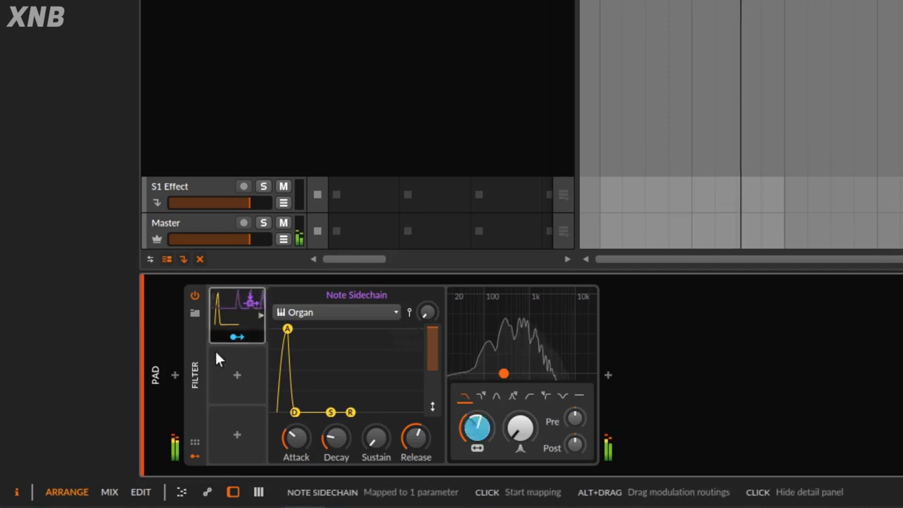
pyautogui.moveTo(341, 437); pyautogui.dragTo(341, 428)
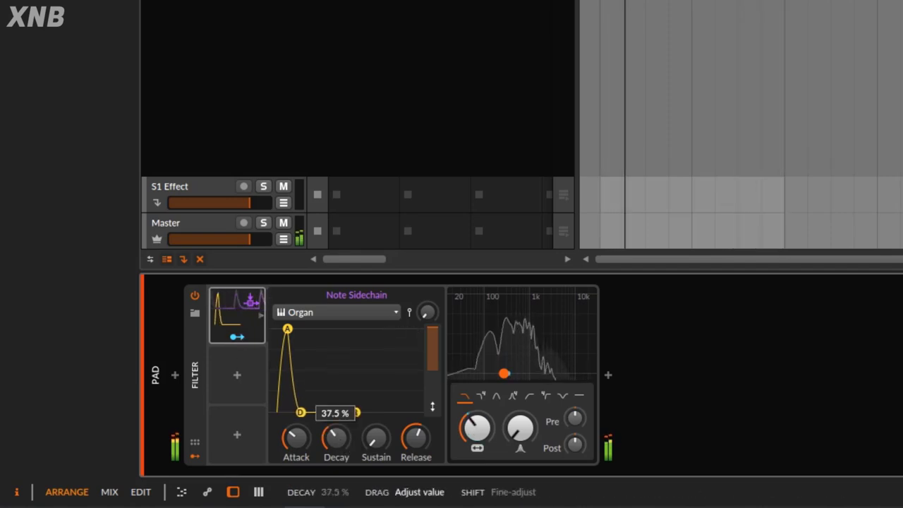
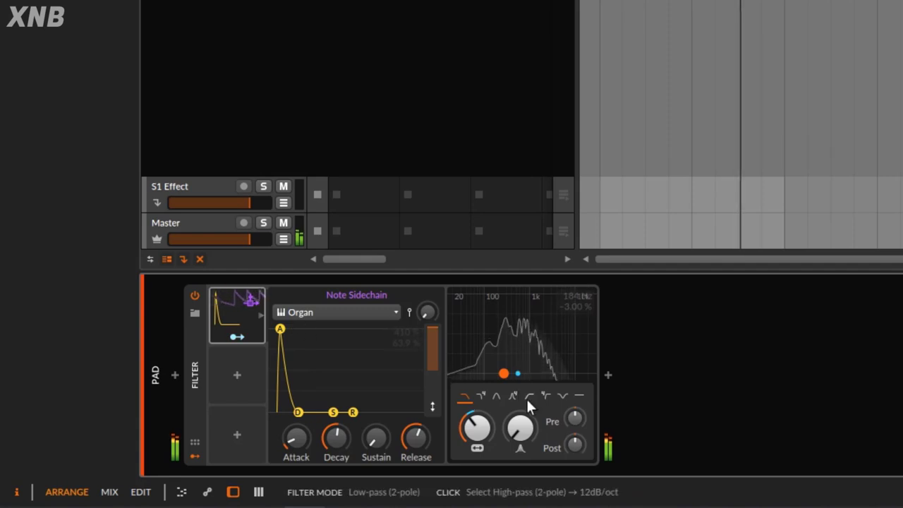
# Try the Note Sidechain envelope with its release reduced to the minimum.
pyautogui.moveTo(514, 375)
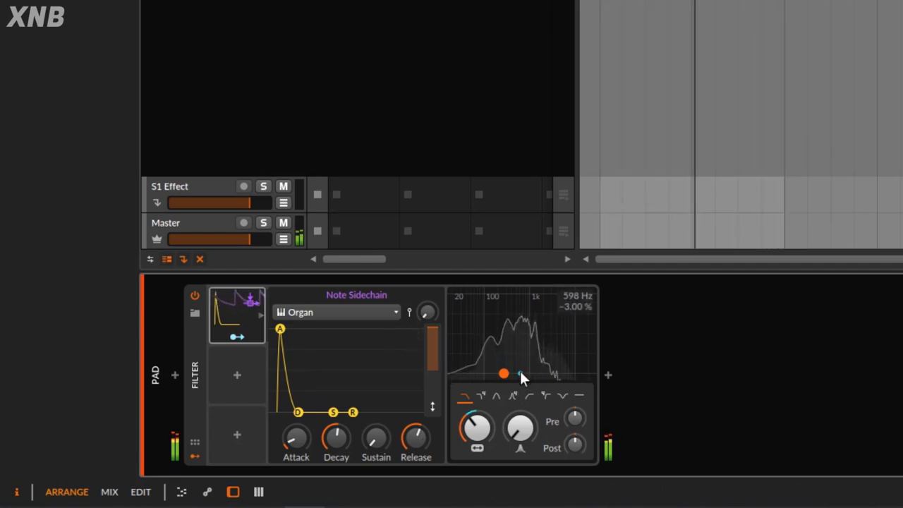
pyautogui.moveTo(415, 437); pyautogui.dragTo(416, 480)
pyautogui.moveTo(412, 439); pyautogui.dragTo(412, 469)
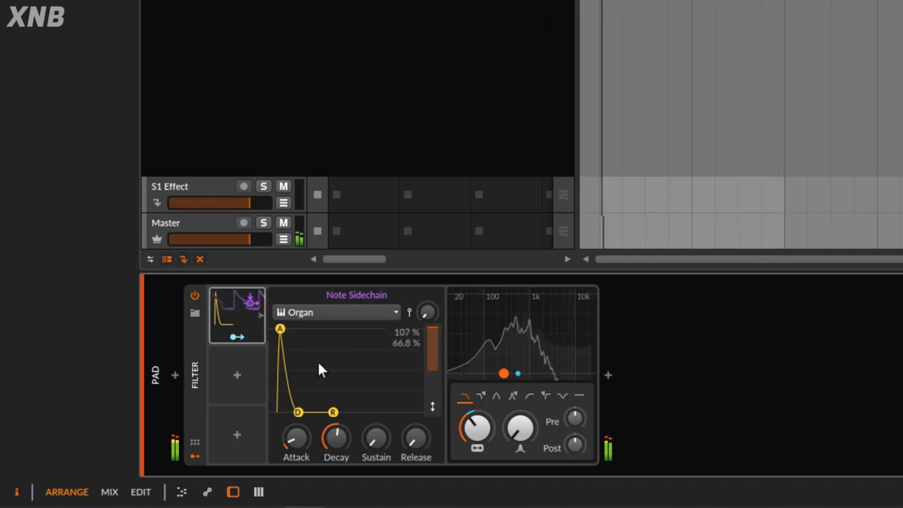
# Try the Note Sidechain envelope with sustain at its maximum and a short release.
pyautogui.moveTo(411, 457); pyautogui.dragTo(382, 400)
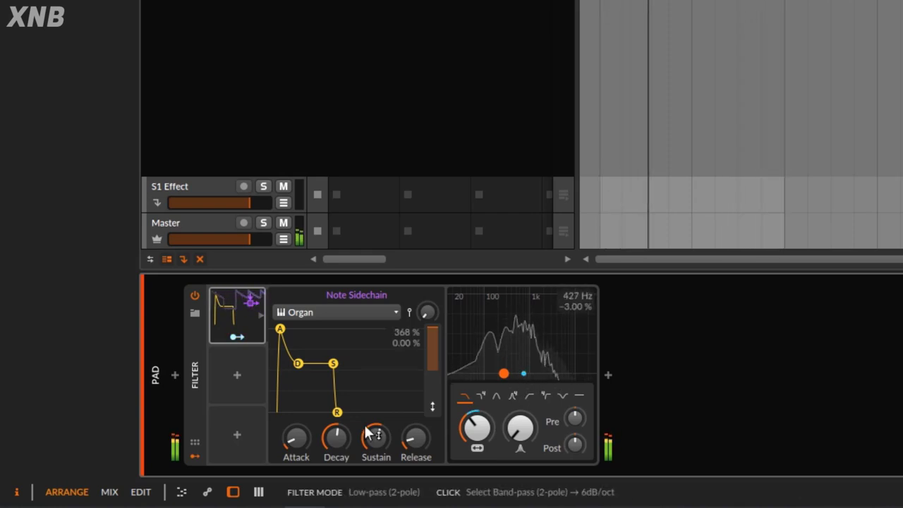
pyautogui.moveTo(362, 446); pyautogui.dragTo(375, 420)
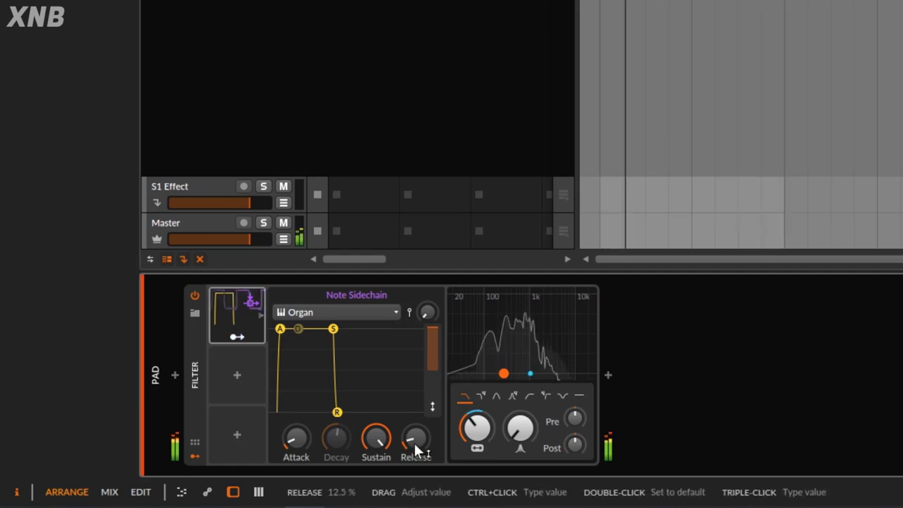
pyautogui.moveTo(413, 441); pyautogui.dragTo(413, 431)
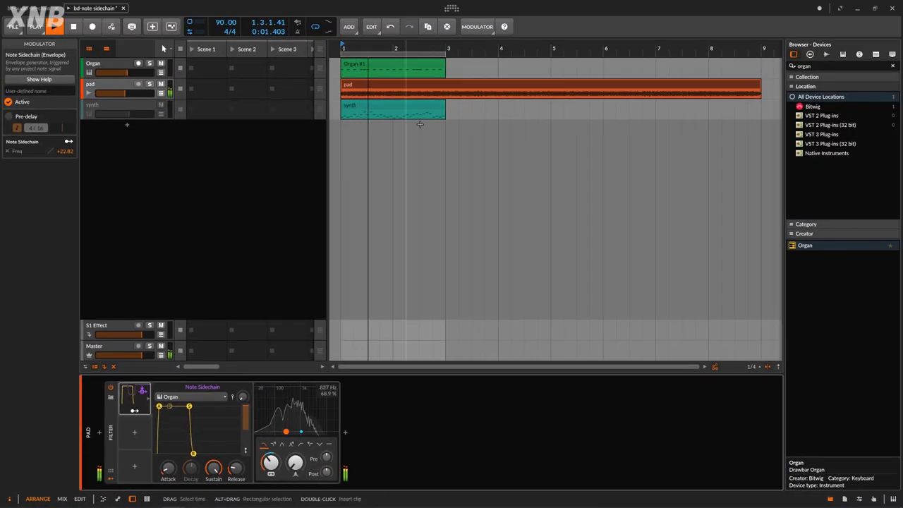
# View the notes in the Organ clip and return to the pad track's Filter device.
pyautogui.click(444, 5)
pyautogui.doubleClick(384, 71)
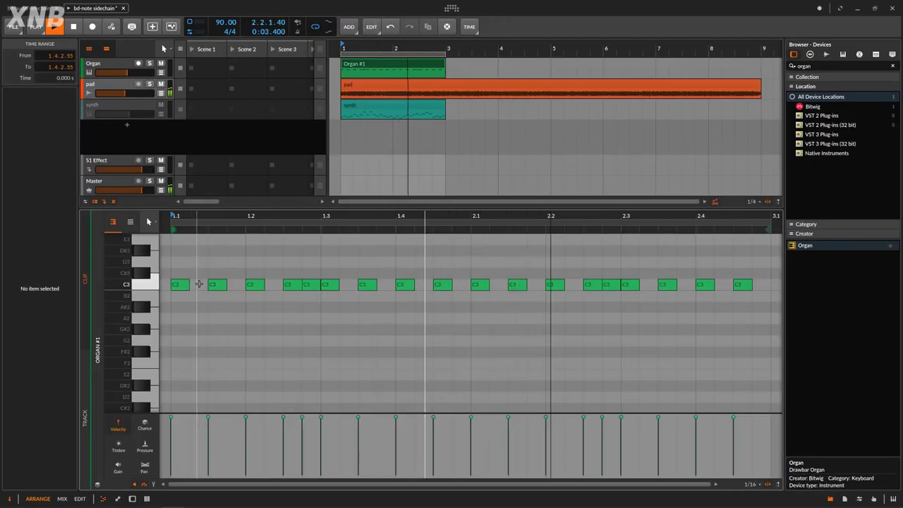
pyautogui.press('d')
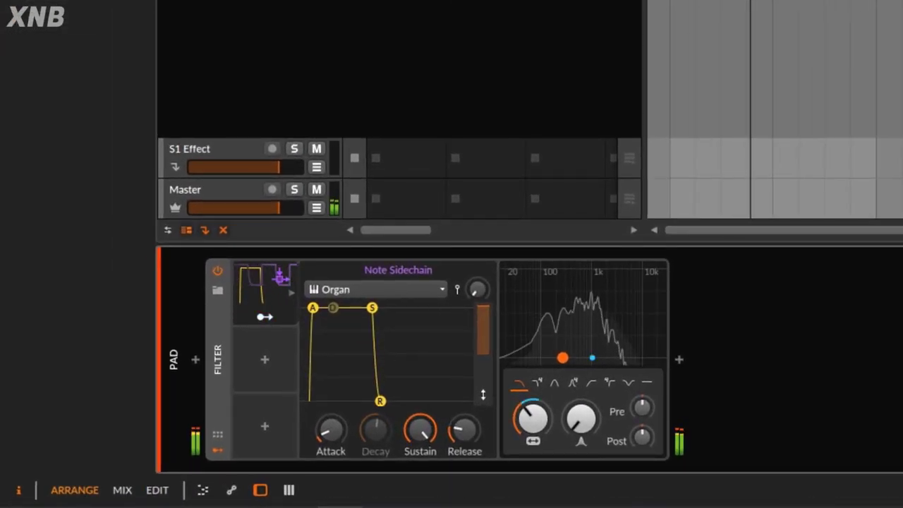
# Lengthen the Note Sidechain envelope's release to about 64.5 % and set its sustain to about 23 %.
pyautogui.moveTo(468, 442); pyautogui.dragTo(419, 449)
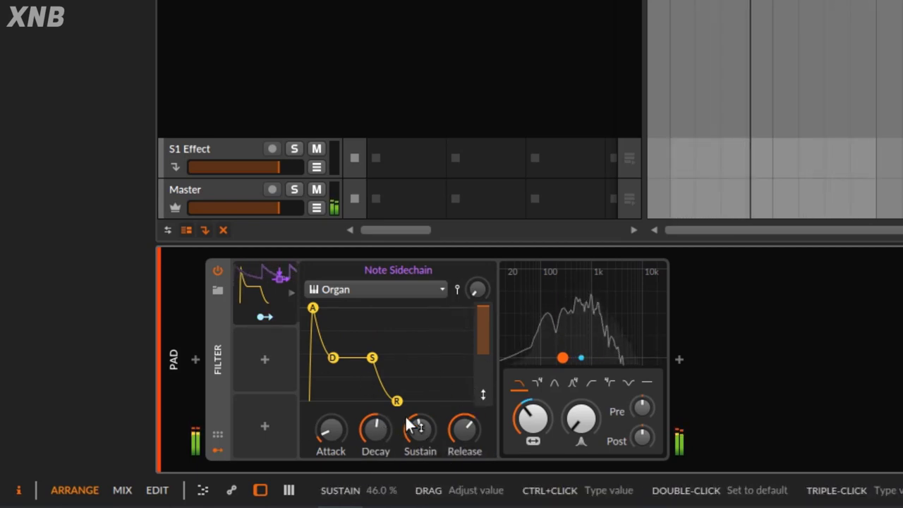
pyautogui.moveTo(375, 428)
pyautogui.mouseDown()
pyautogui.moveTo(375, 451)
pyautogui.moveTo(375, 425)
pyautogui.mouseUp()
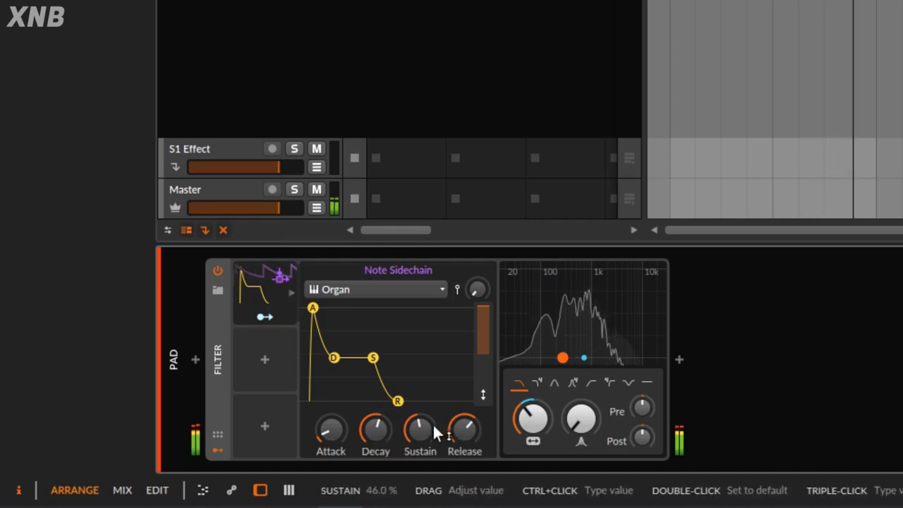
pyautogui.moveTo(433, 425); pyautogui.dragTo(433, 465)
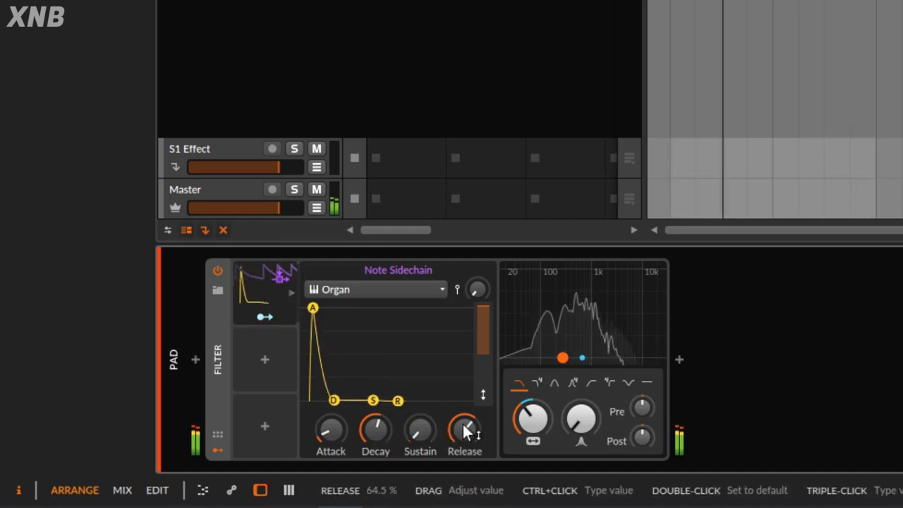
pyautogui.moveTo(420, 428); pyautogui.dragTo(419, 409)
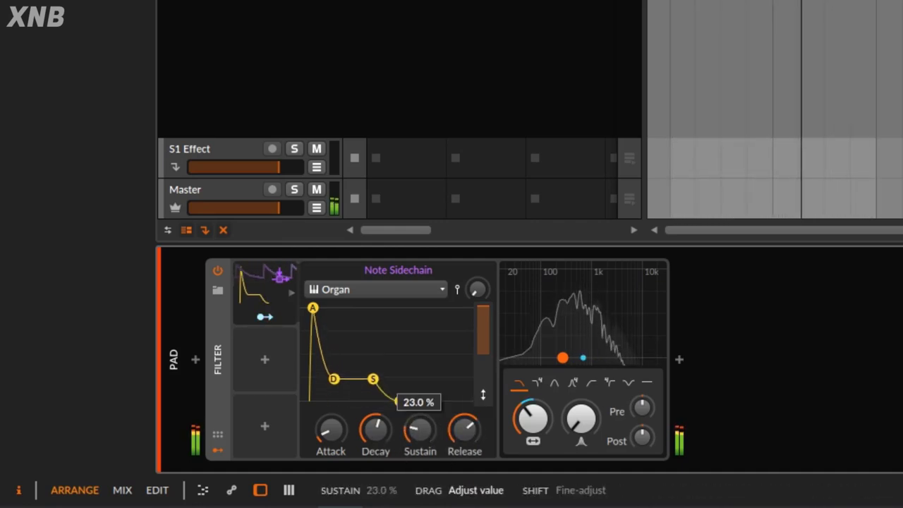
# Shorten the envelope's decay to about 46.5 % and lower the Filter's base cutoff frequency.
pyautogui.click(331, 428)
pyautogui.moveTo(375, 429); pyautogui.dragTo(375, 441)
pyautogui.moveTo(523, 431); pyautogui.dragTo(548, 421)
pyautogui.moveTo(375, 429); pyautogui.dragTo(375, 423)
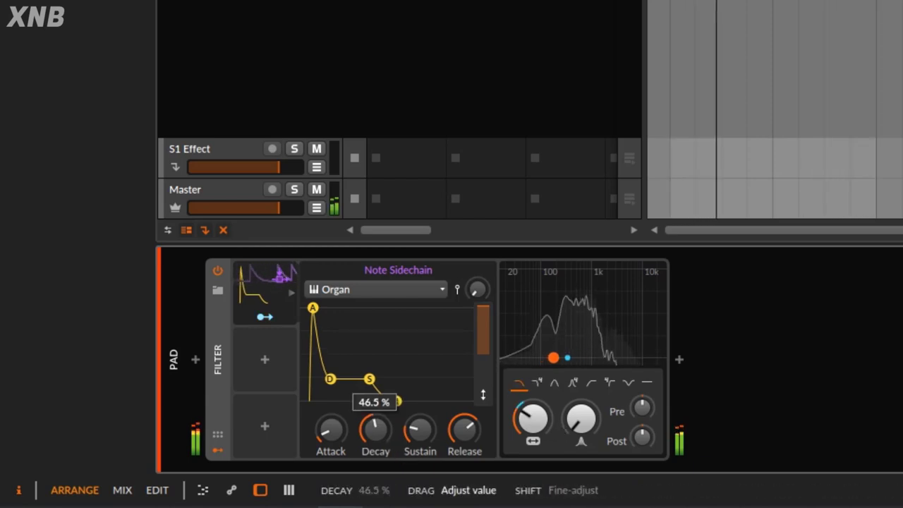
# Map the Note Sidechain to the Filter's resonance with an amount of +0.19.
pyautogui.click(266, 314)
pyautogui.moveTo(573, 424)
pyautogui.mouseDown()
pyautogui.moveTo(561, 391)
pyautogui.moveTo(578, 425)
pyautogui.mouseUp()
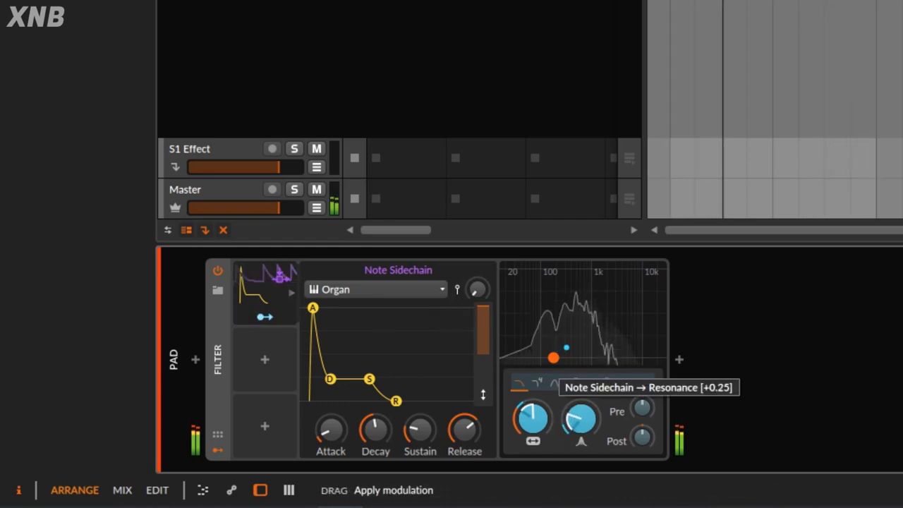
pyautogui.click(265, 316)
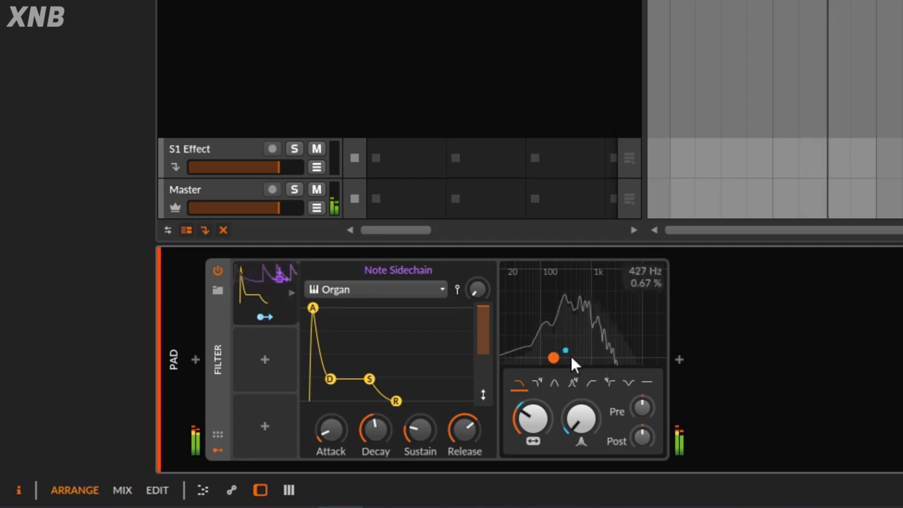
# Try an inverted modulation depth with a higher Filter cutoff, and restore the depth to 100 % with the low cutoff.
pyautogui.moveTo(477, 290); pyautogui.dragTo(477, 268)
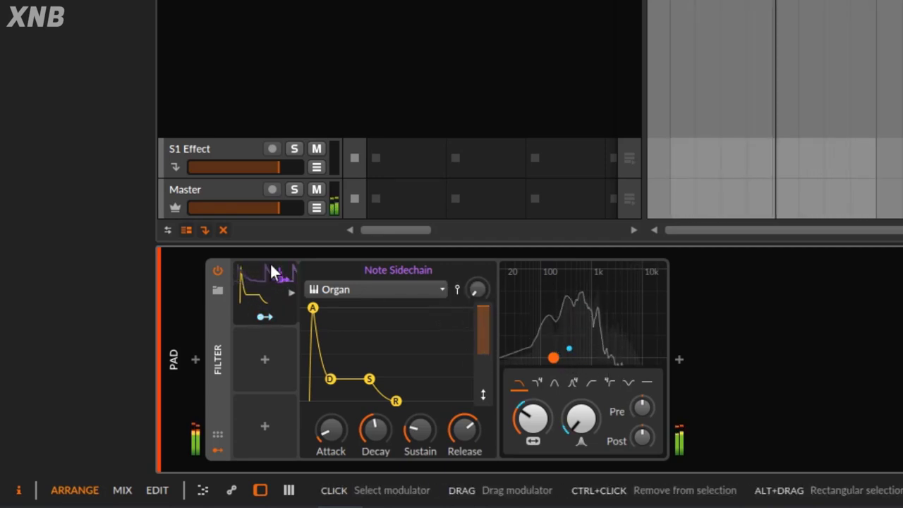
pyautogui.moveTo(484, 305); pyautogui.dragTo(484, 381)
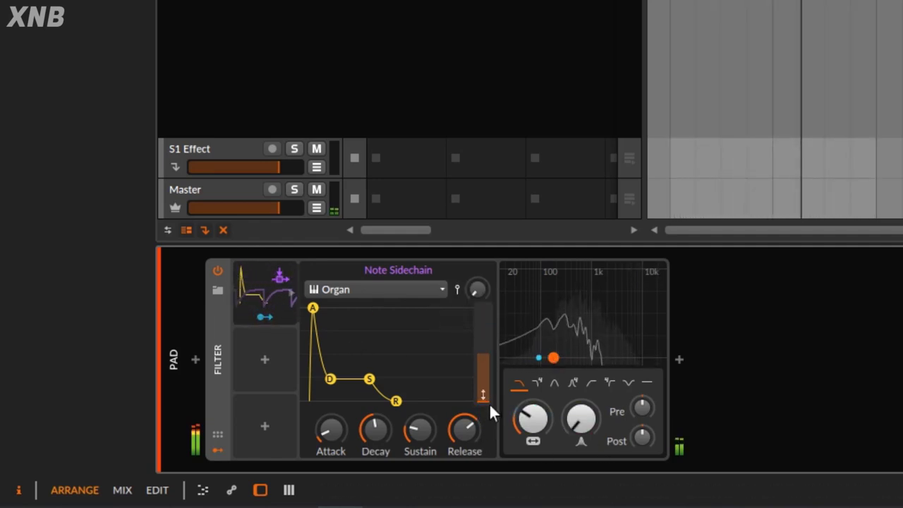
pyautogui.moveTo(533, 419); pyautogui.dragTo(532, 399)
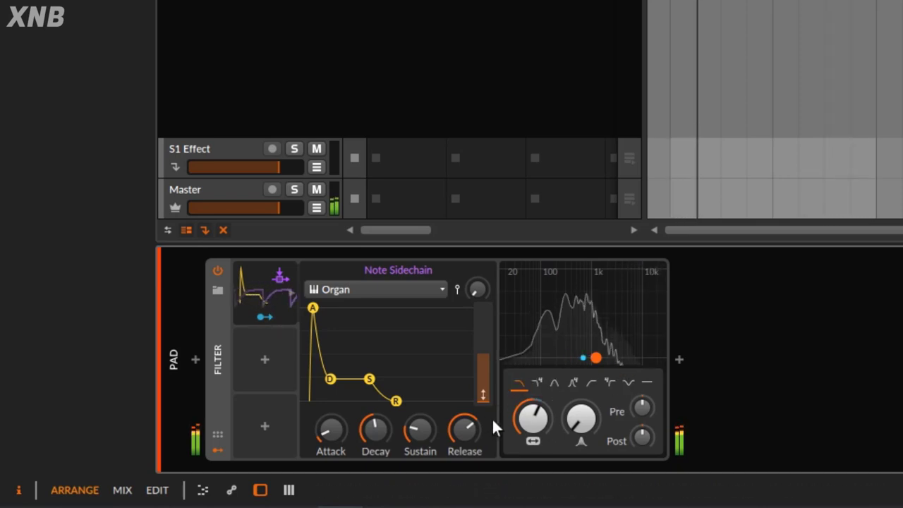
pyautogui.moveTo(537, 425); pyautogui.dragTo(537, 444)
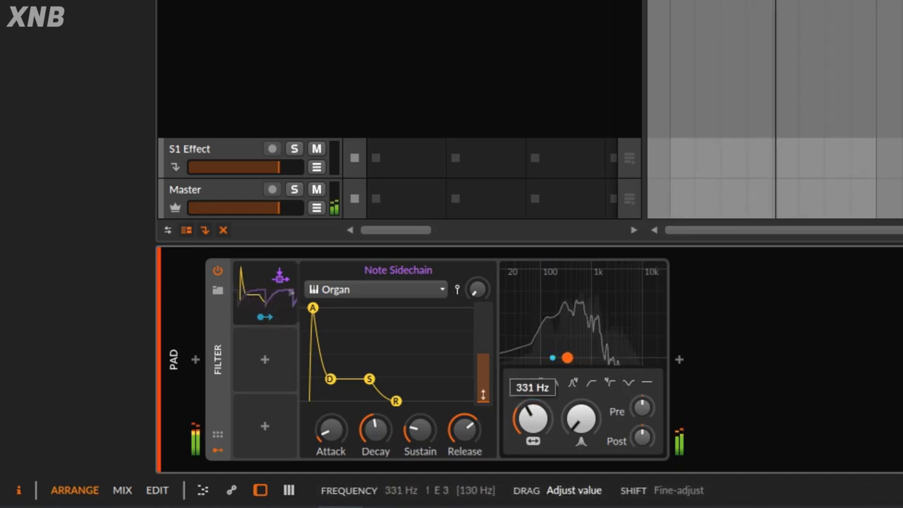
pyautogui.moveTo(482, 395); pyautogui.dragTo(482, 297)
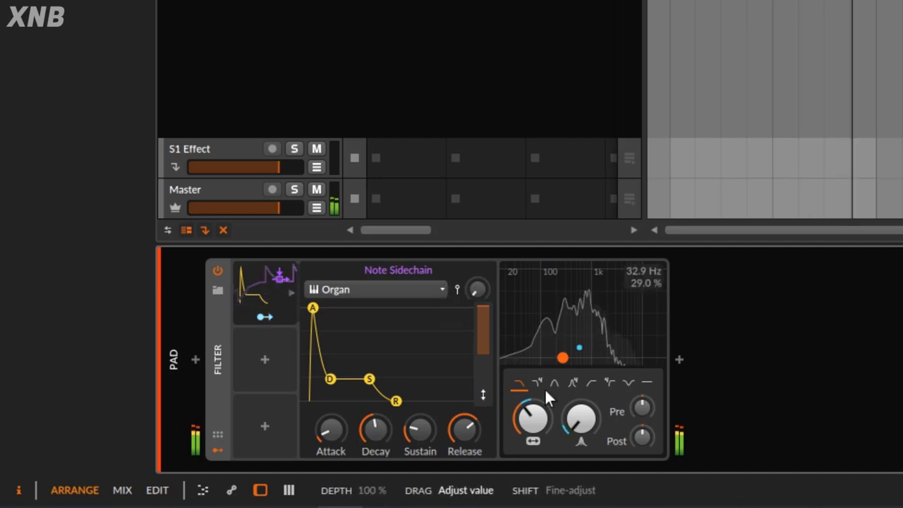
pyautogui.moveTo(543, 397); pyautogui.dragTo(543, 413)
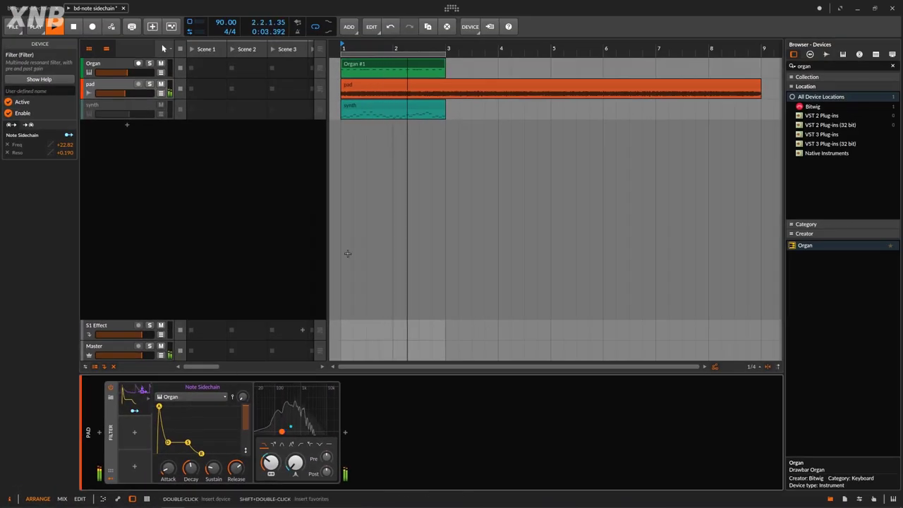
# View the Organ clip's notes and show the Organ track's device chain.
pyautogui.doubleClick(379, 65)
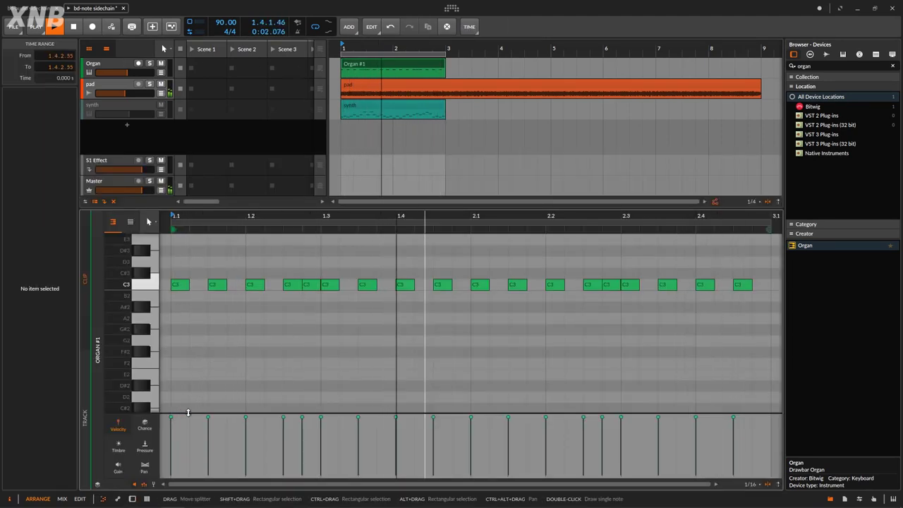
pyautogui.doubleClick(117, 71)
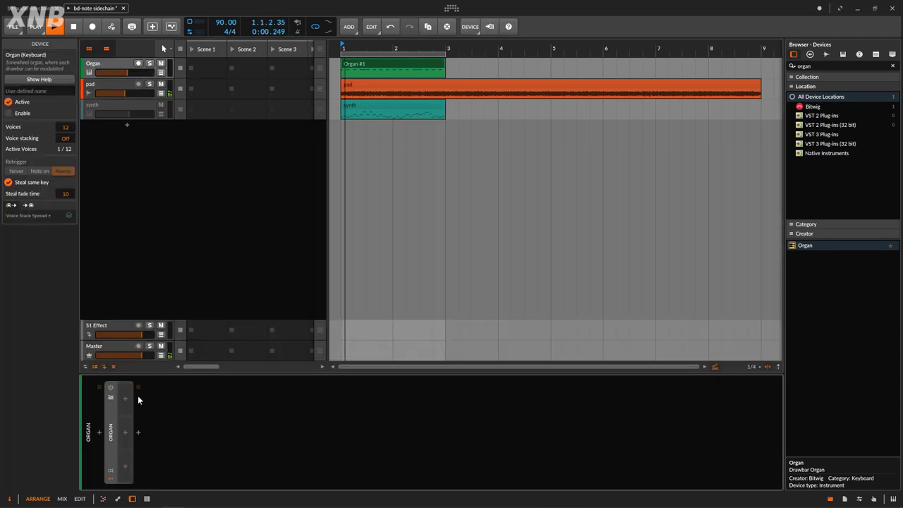
# Lower the velocities of both three-note clusters in the Organ clip, setting the first cluster to 67.2 %.
pyautogui.click(117, 89)
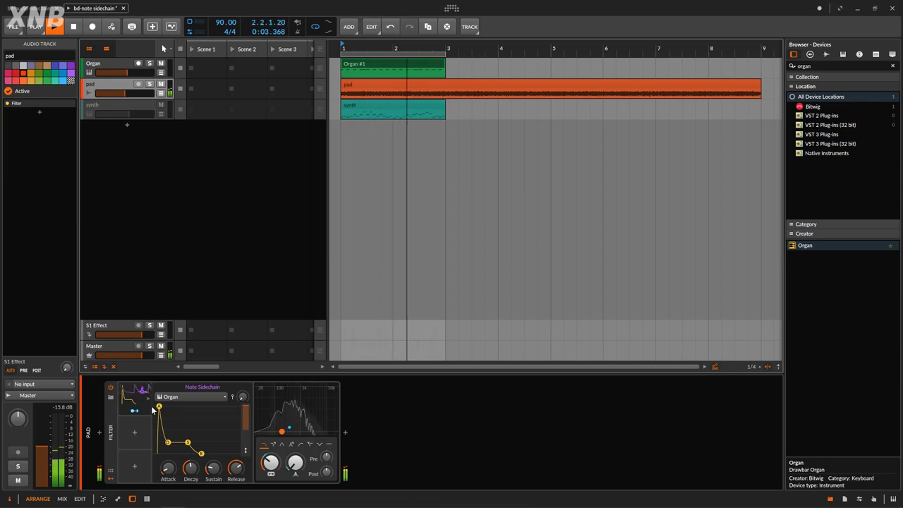
pyautogui.doubleClick(391, 64)
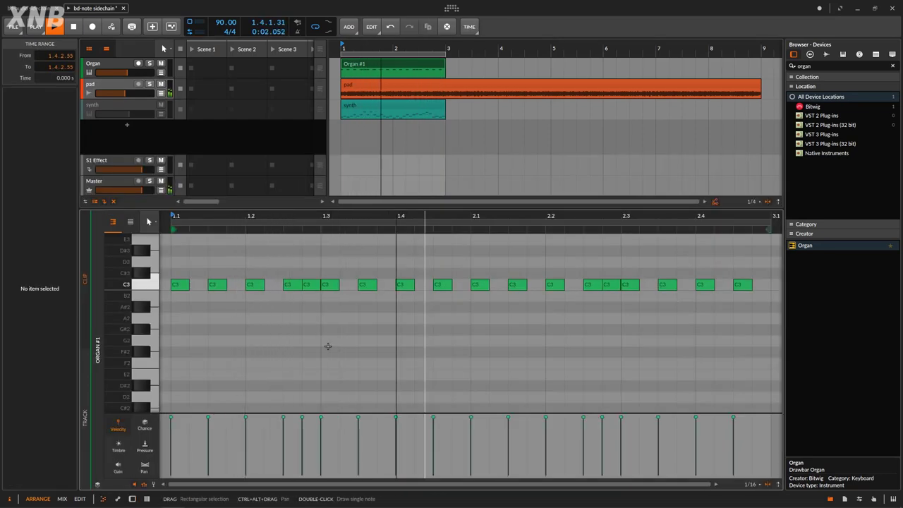
pyautogui.moveTo(296, 257); pyautogui.dragTo(344, 317)
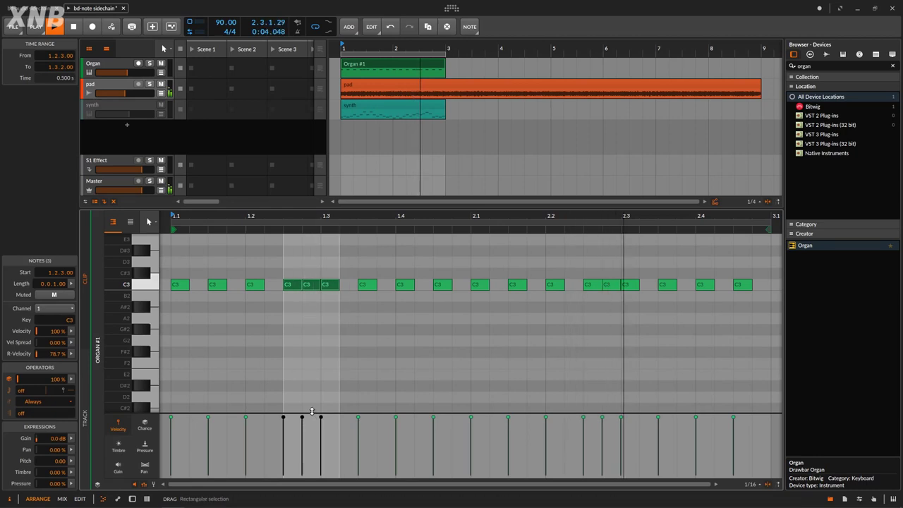
pyautogui.moveTo(303, 417); pyautogui.dragTo(316, 433)
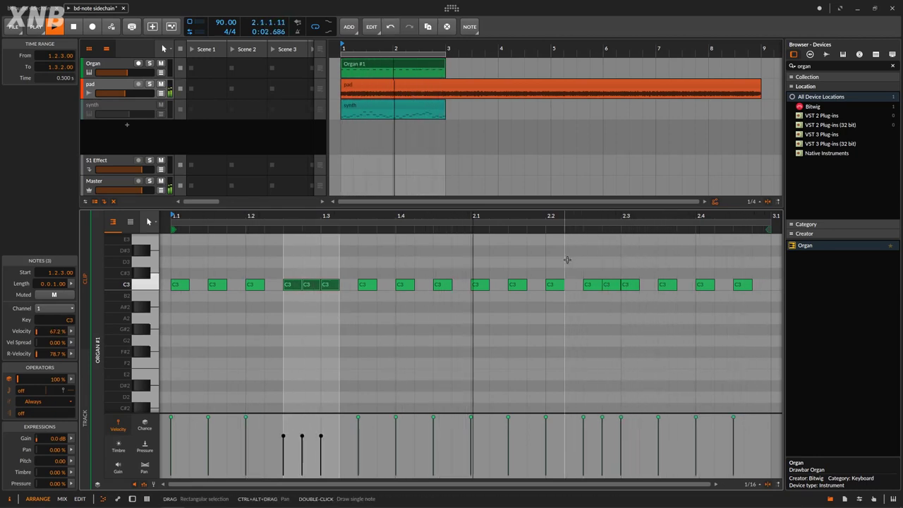
pyautogui.moveTo(569, 258); pyautogui.dragTo(621, 310)
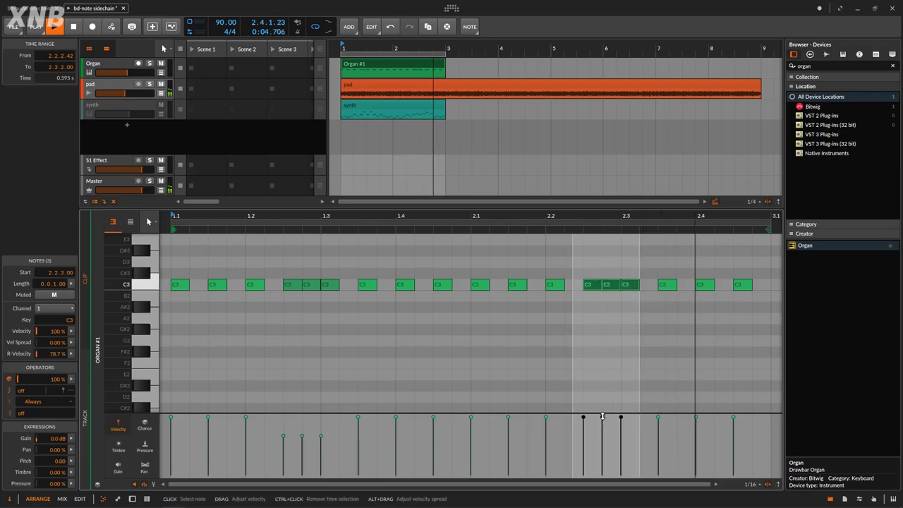
pyautogui.moveTo(601, 417); pyautogui.dragTo(610, 437)
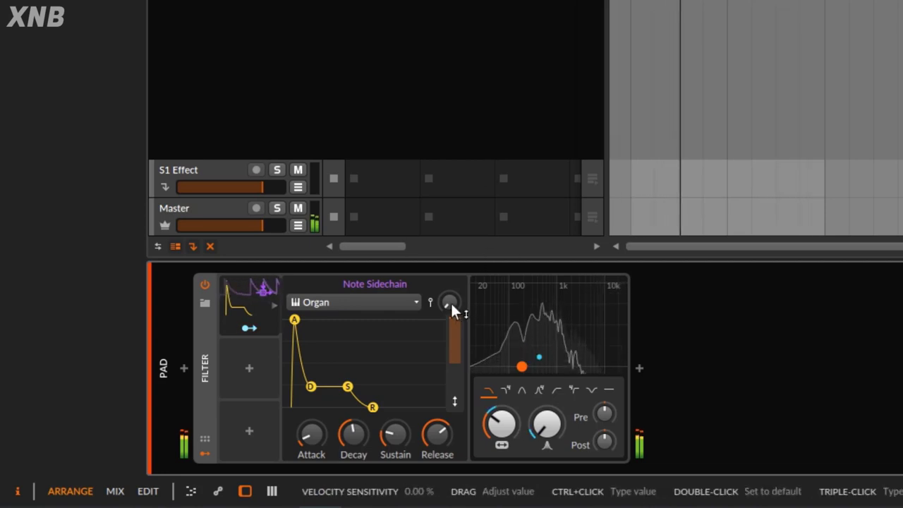
# Raise the pad's Note Sidechain velocity sensitivity to maximum and set the Filter's cutoff to about 253 Hz.
pyautogui.moveTo(452, 306); pyautogui.dragTo(452, 270)
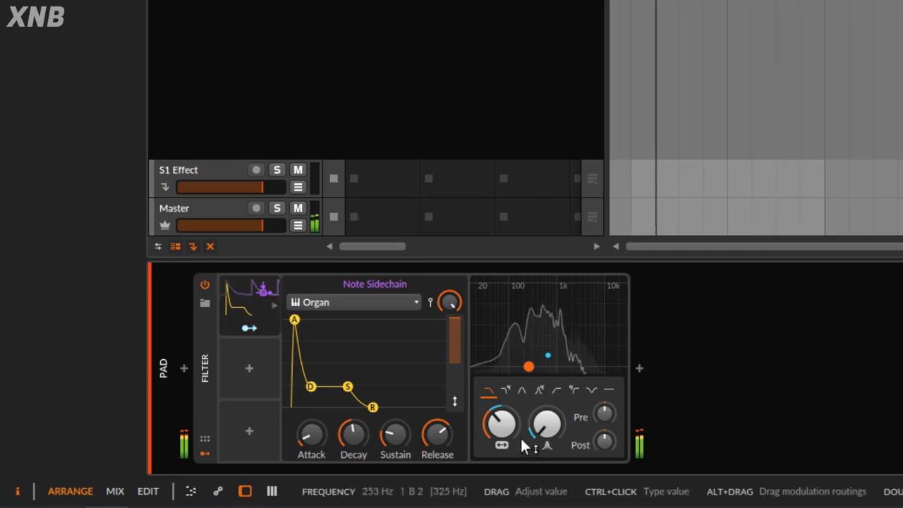
pyautogui.moveTo(514, 426)
pyautogui.mouseDown()
pyautogui.moveTo(514, 409)
pyautogui.moveTo(514, 427)
pyautogui.mouseUp()
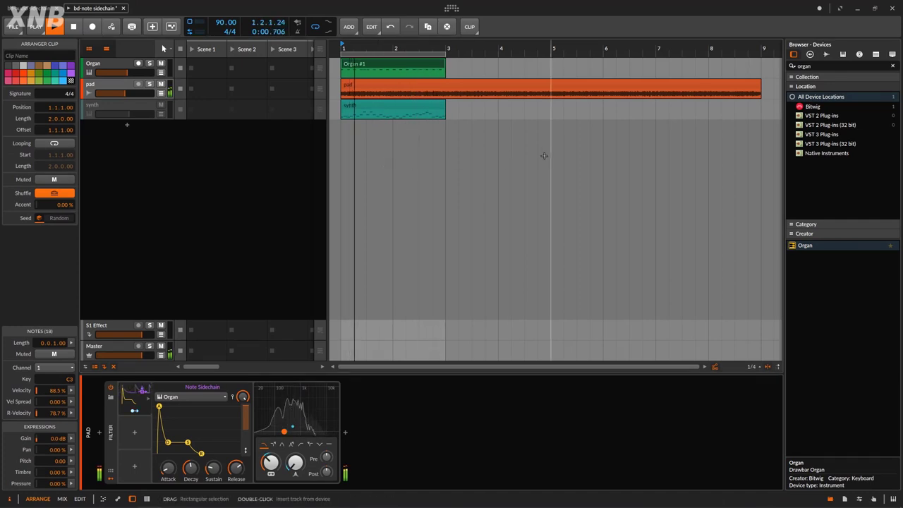
# Activate the synth track, solo it and restart playback.
pyautogui.click(122, 107)
pyautogui.rightClick(122, 108)
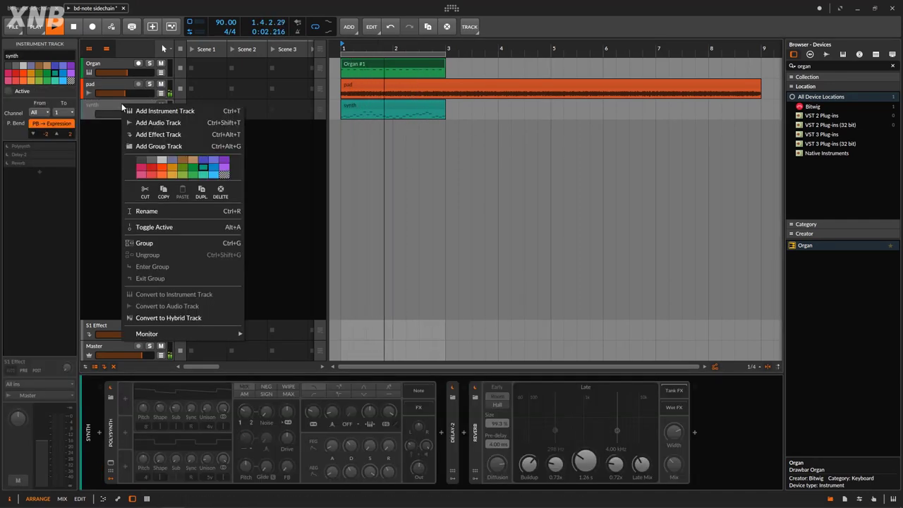
pyautogui.click(181, 228)
pyautogui.press('space')
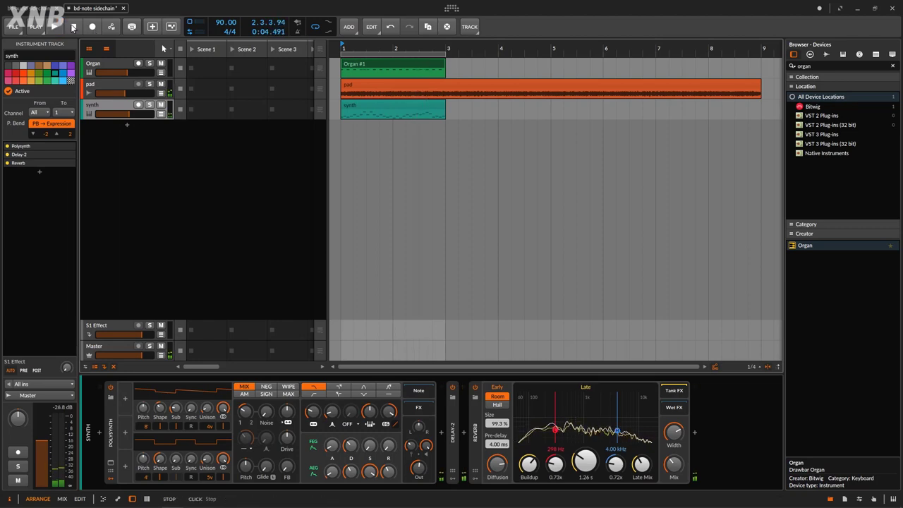
pyautogui.click(149, 105)
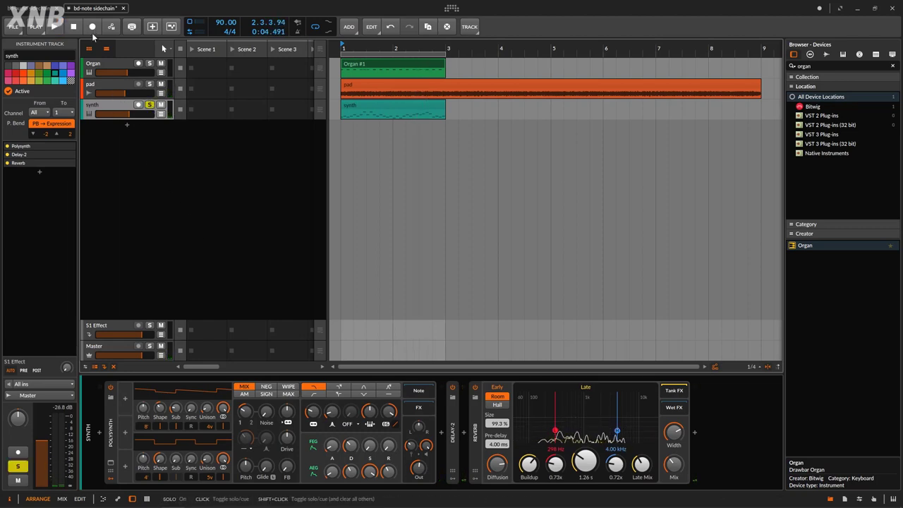
pyautogui.click(55, 26)
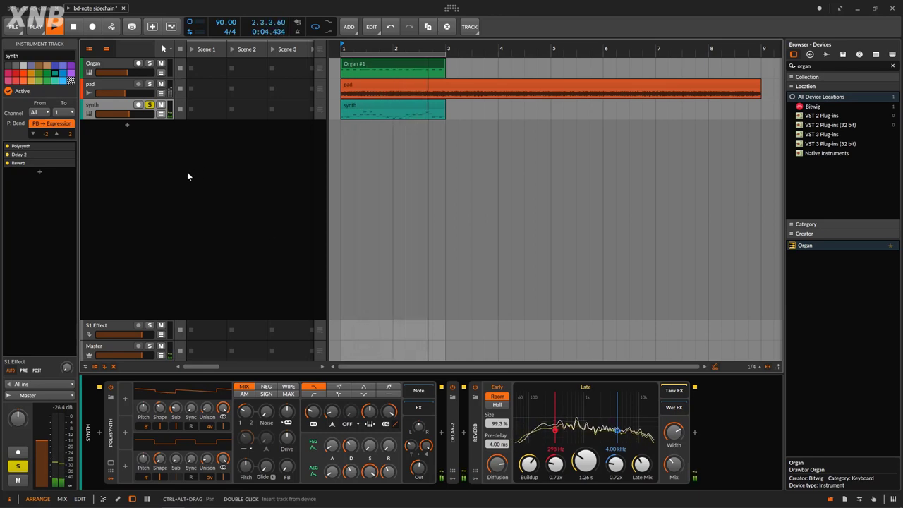
# Collapse the synth track's delay and reverb devices, and turn off solo on the pad and synth tracks.
pyautogui.click(456, 399)
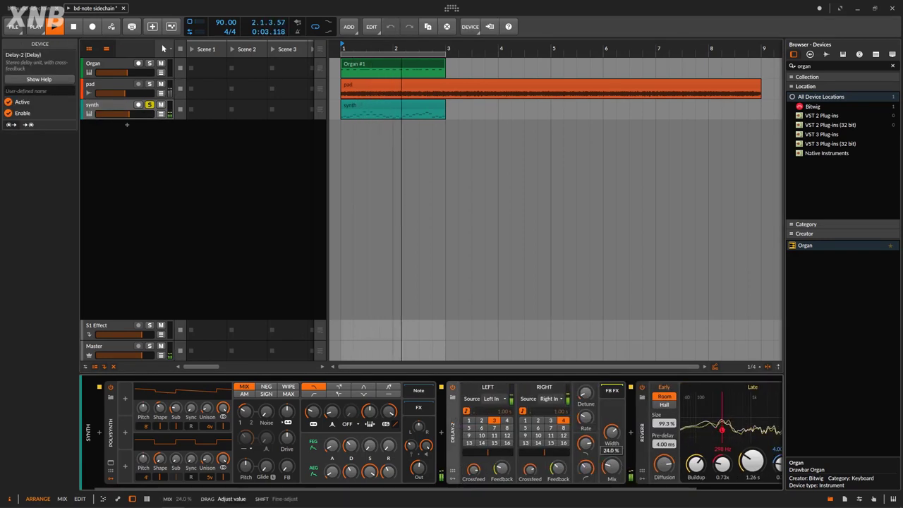
pyautogui.click(452, 397)
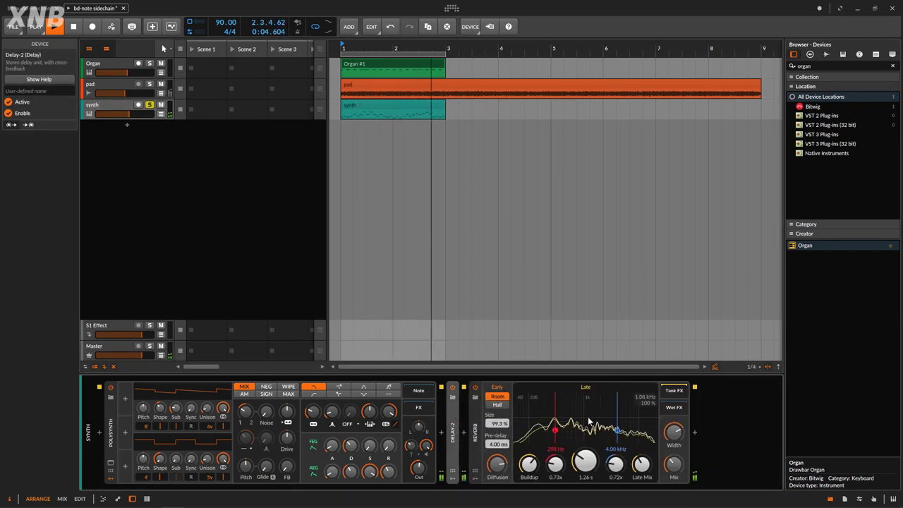
pyautogui.doubleClick(476, 419)
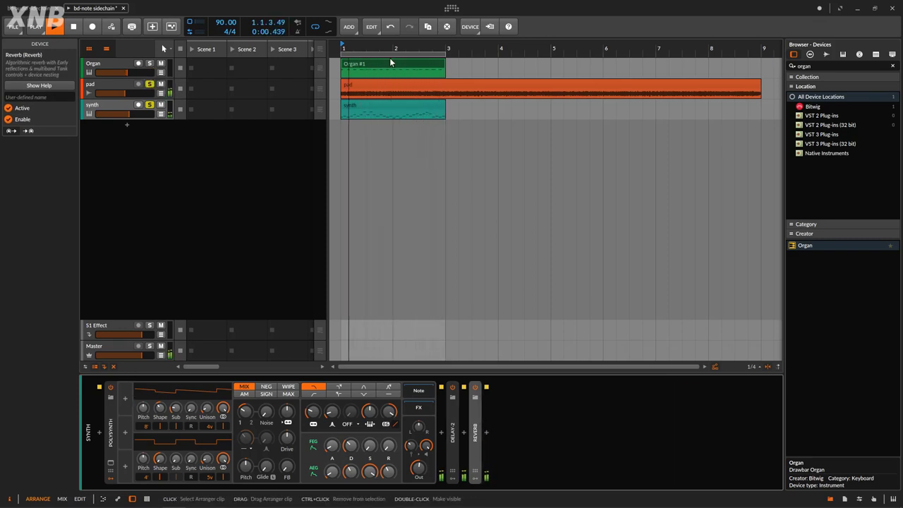
pyautogui.click(149, 84)
pyautogui.click(149, 106)
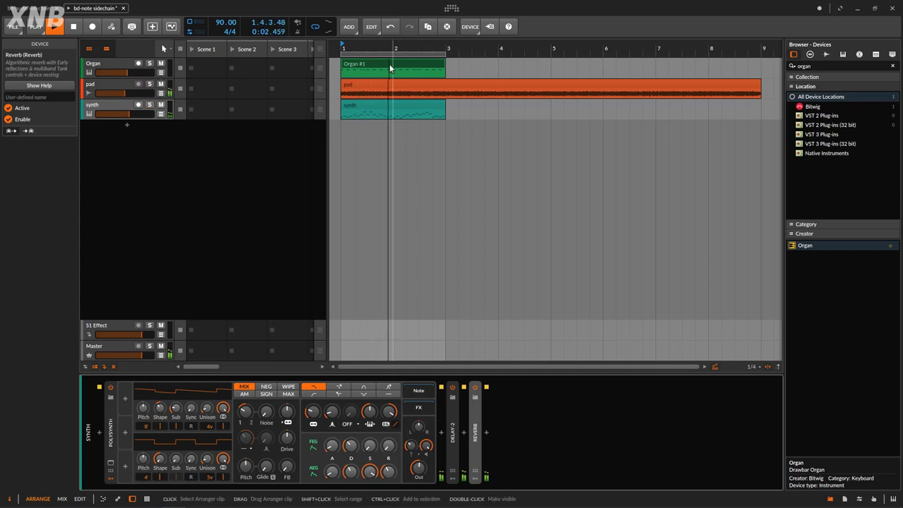
# Add a Note Sidechain modulator to the synth track's Polysynth.
pyautogui.click(144, 401)
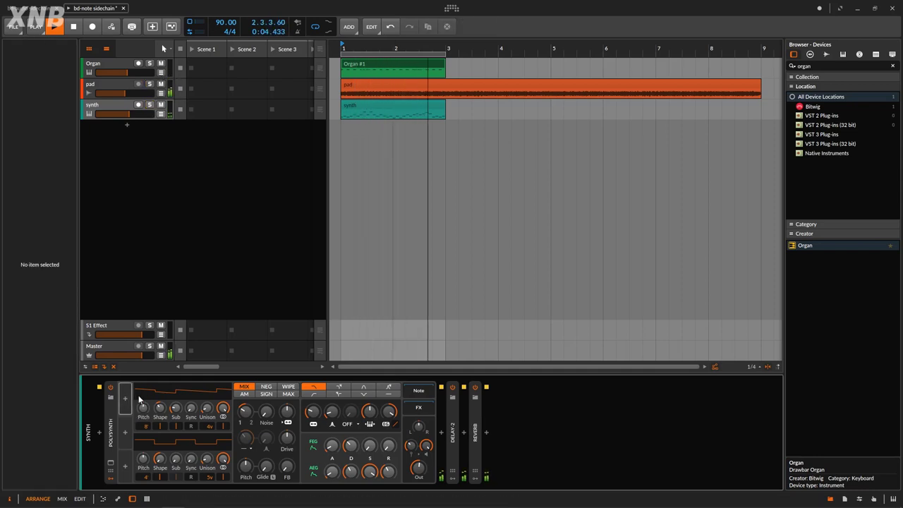
pyautogui.click(125, 399)
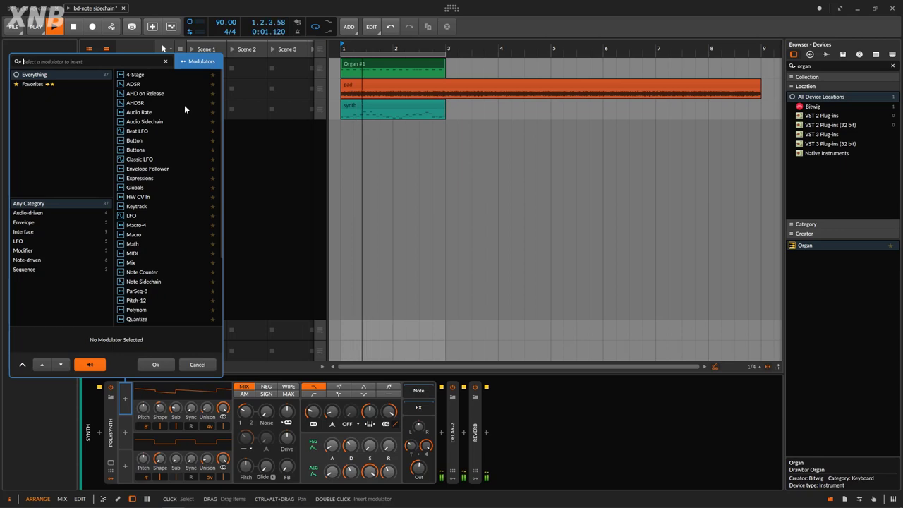
pyautogui.scroll(-3, 164, 276)
pyautogui.click(158, 215)
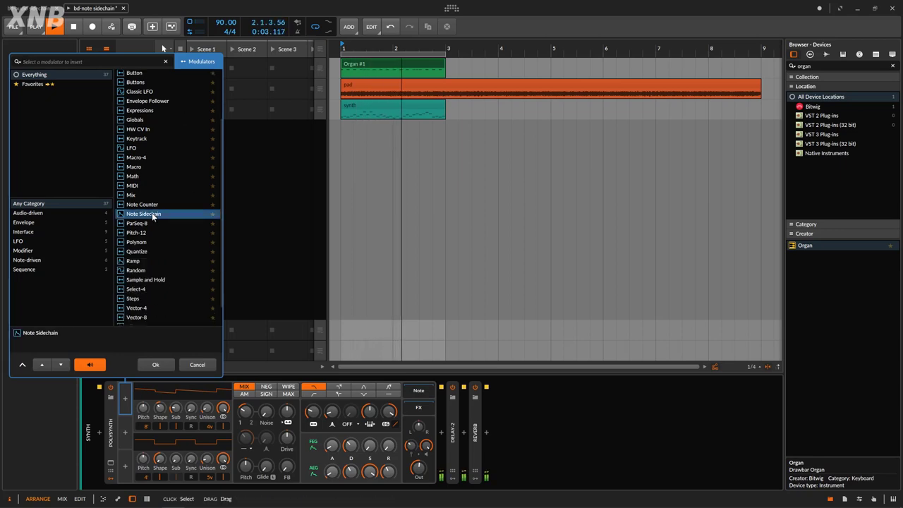
pyautogui.click(155, 364)
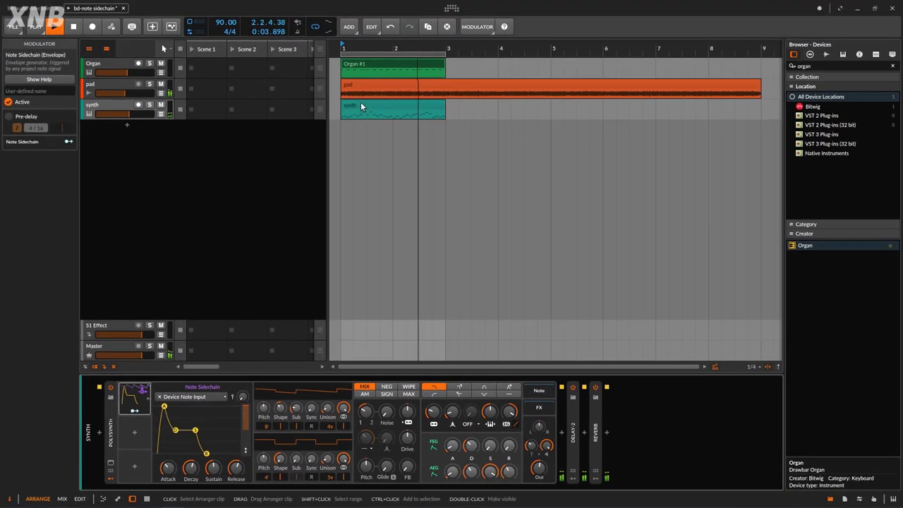
# View the synth clip's notes and return to the synth track's device chain.
pyautogui.click(345, 117)
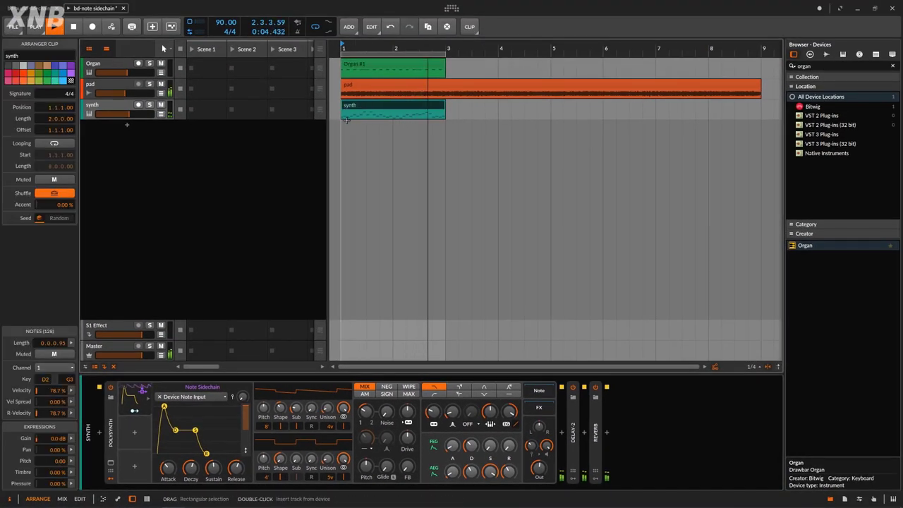
pyautogui.doubleClick(374, 103)
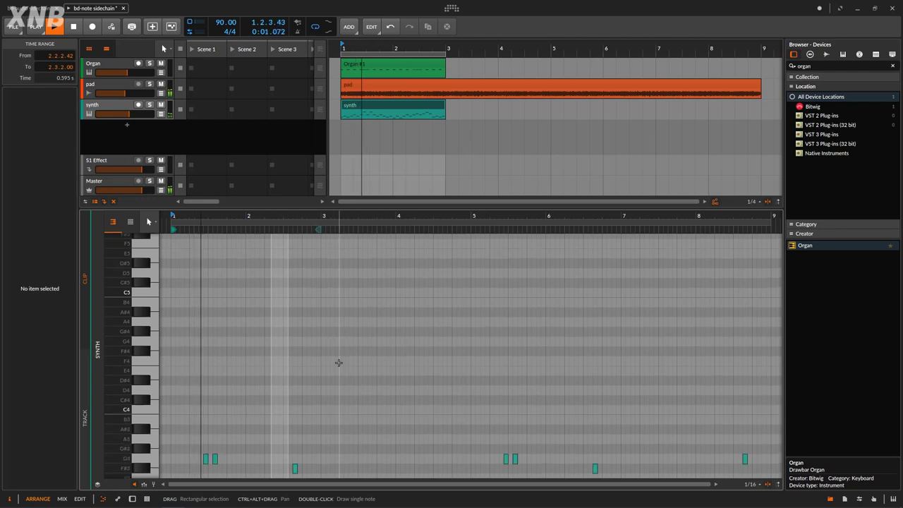
pyautogui.scroll(-6, 338, 363)
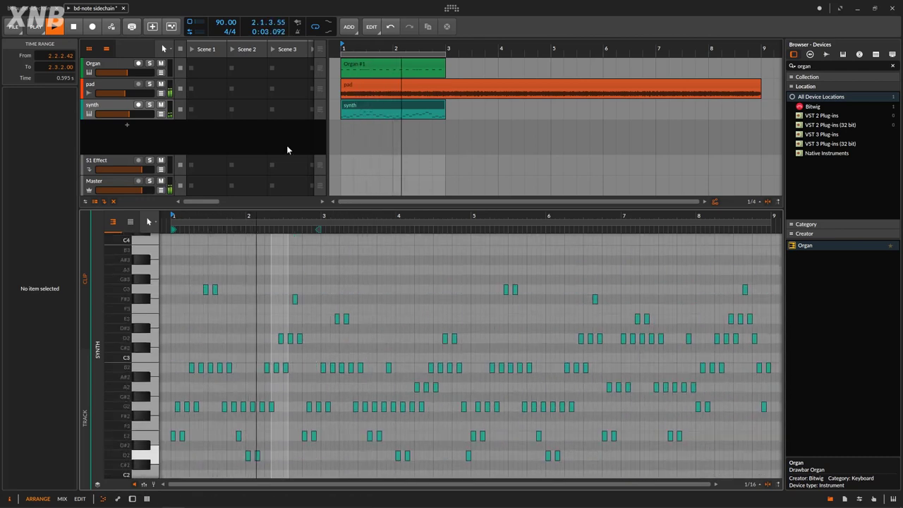
pyautogui.press('d')
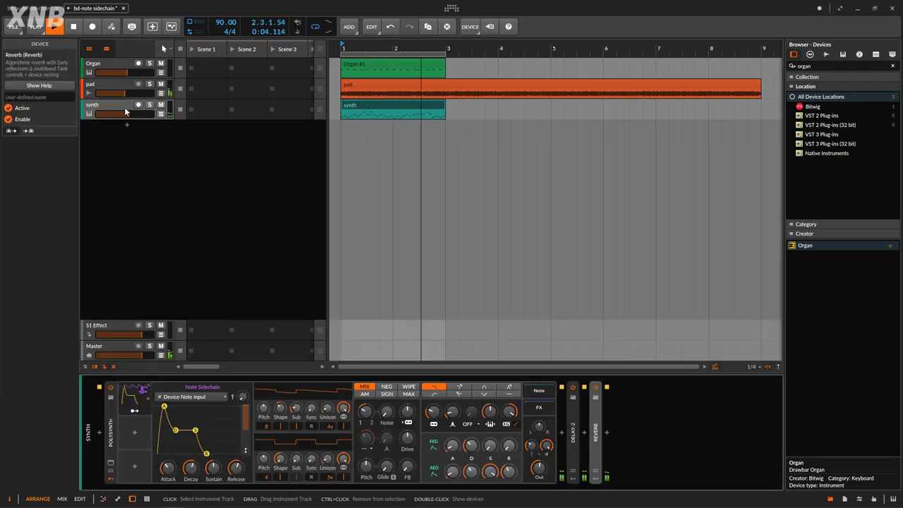
# Try mapping the Note Sidechain to Polysynth's filter frequency with an amount of +21.30, and remove that mapping.
pyautogui.click(160, 436)
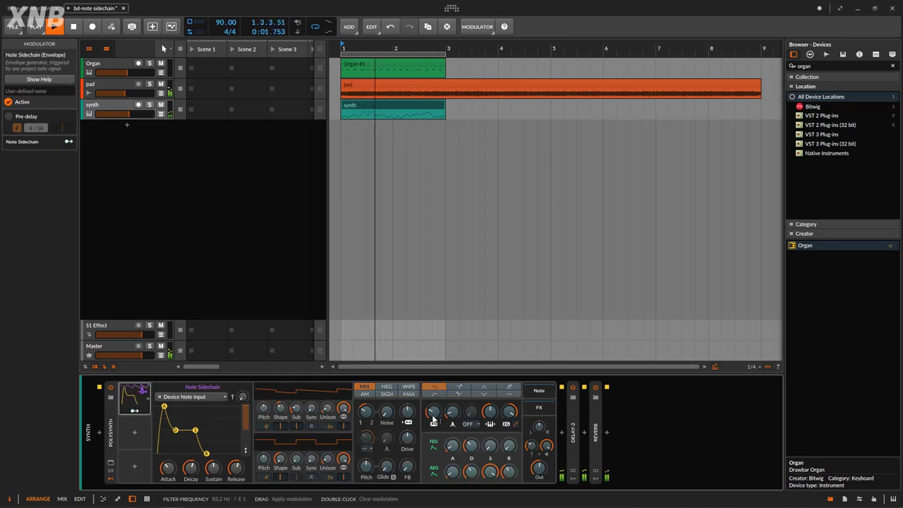
pyautogui.moveTo(433, 421); pyautogui.dragTo(376, 411)
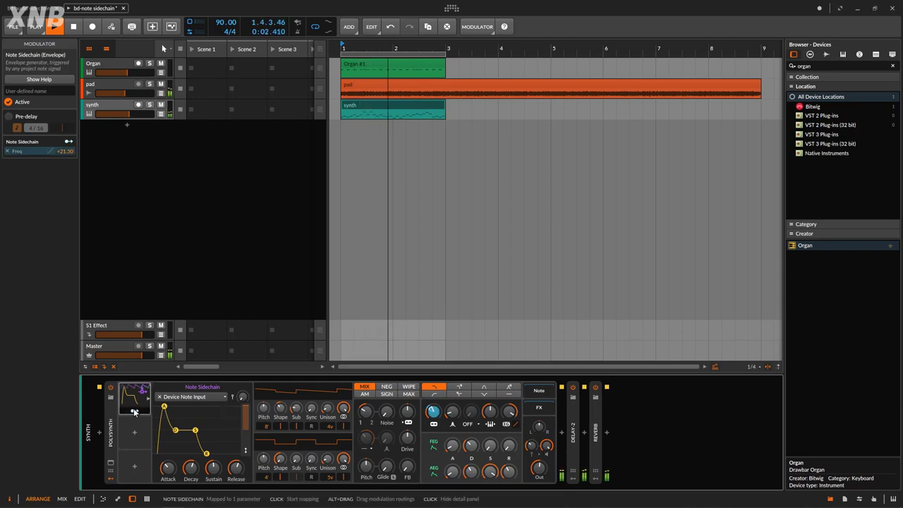
pyautogui.moveTo(134, 412)
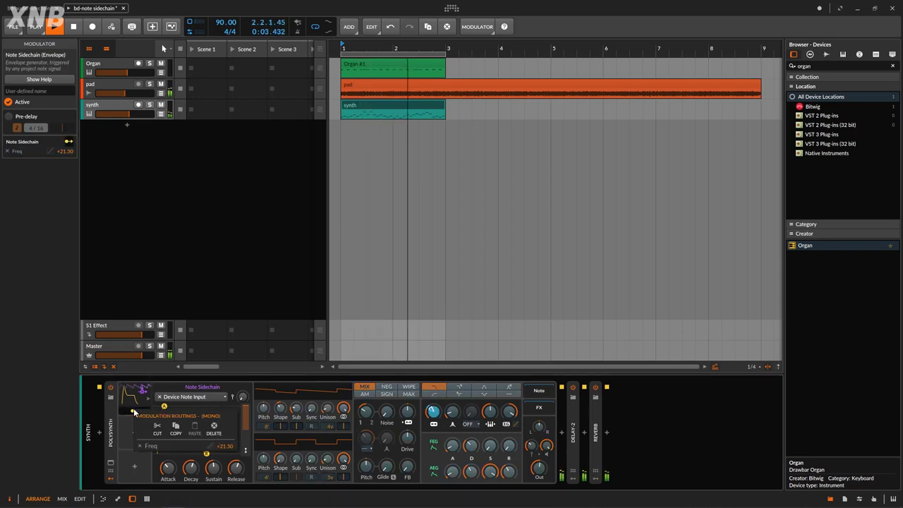
pyautogui.click(139, 447)
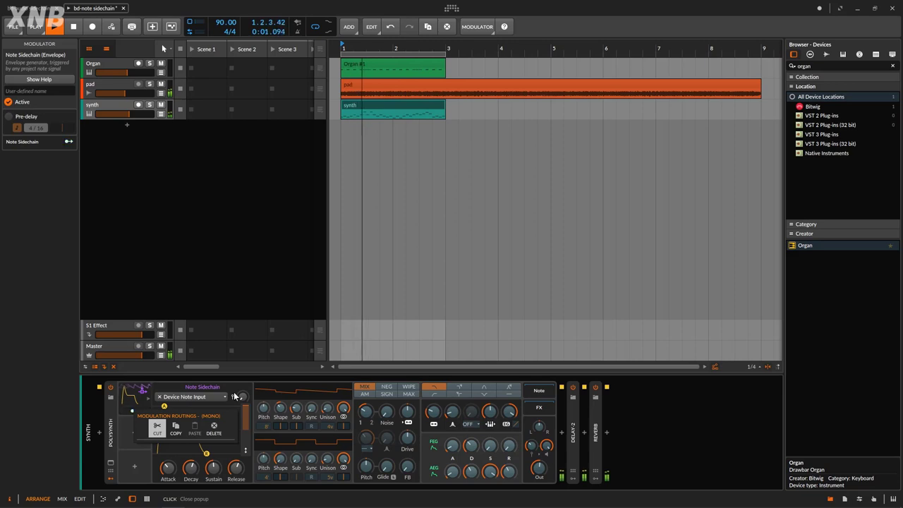
# Set the Polysynth's Note Sidechain source to the Organ track's notes and shorten the envelope's attack.
pyautogui.click(194, 398)
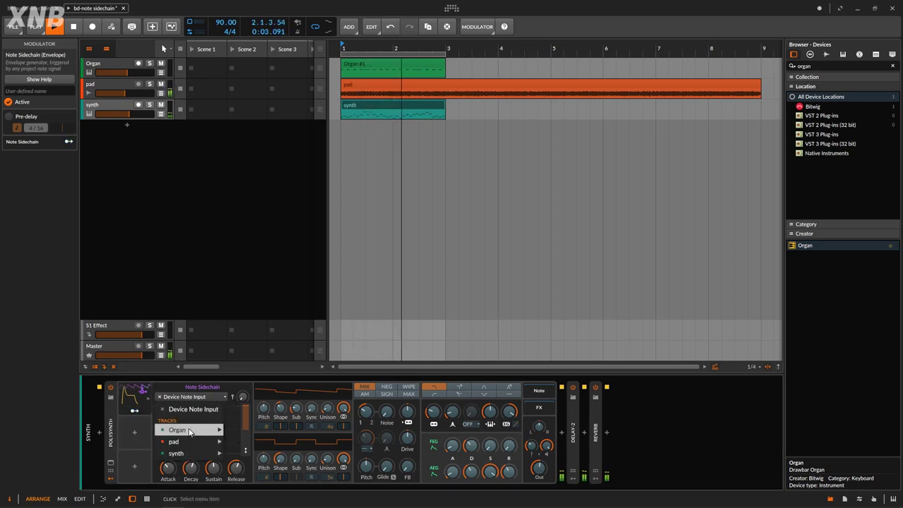
pyautogui.moveTo(205, 430)
pyautogui.click(243, 429)
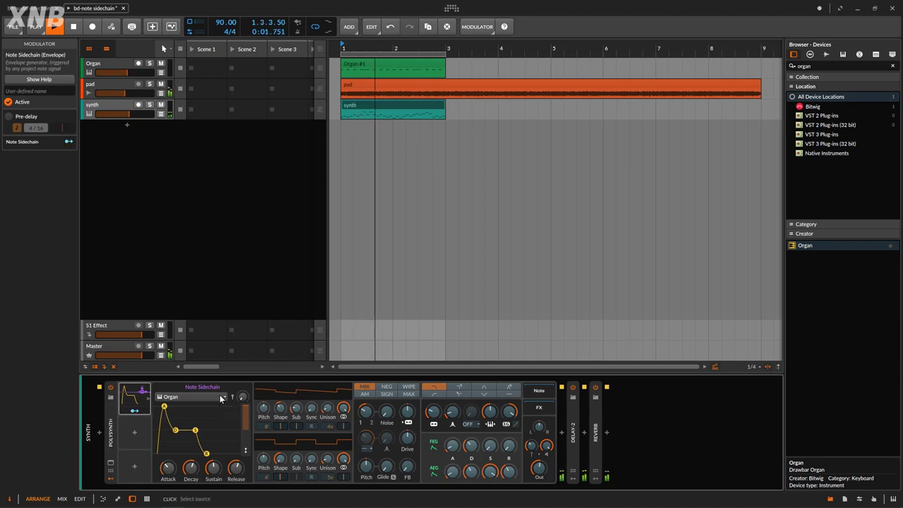
pyautogui.click(189, 397)
pyautogui.moveTo(192, 431)
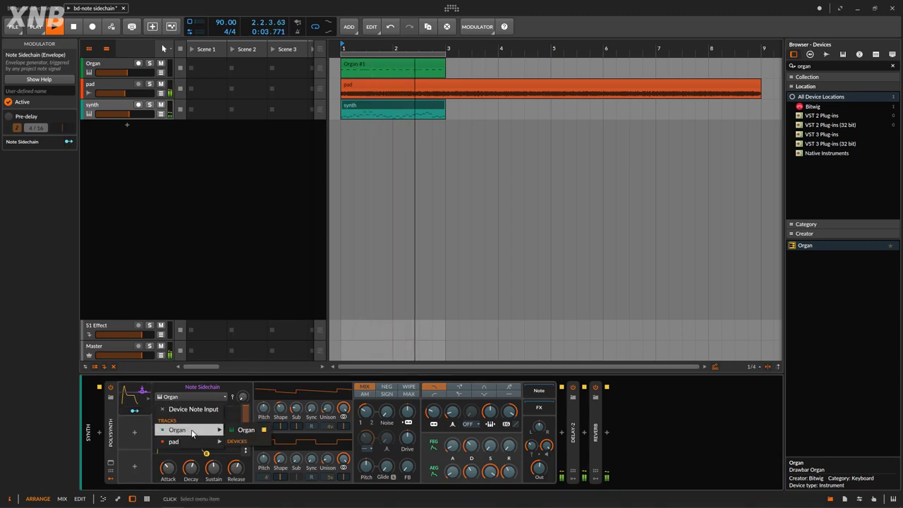
pyautogui.click(260, 430)
pyautogui.moveTo(163, 407); pyautogui.dragTo(160, 407)
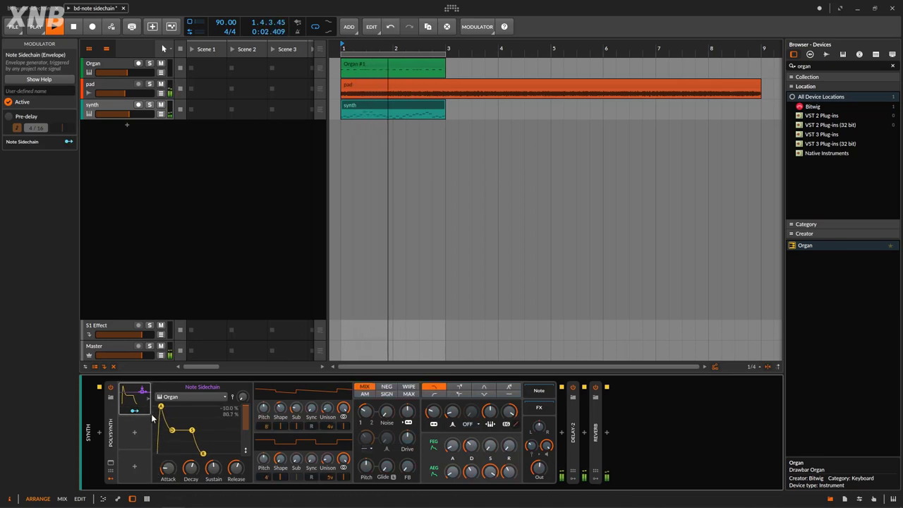
# Map the Note Sidechain to Polysynth's filter frequency at +14.00 and lower the base filter frequency to 46.7 Hz.
pyautogui.click(134, 410)
pyautogui.moveTo(433, 416); pyautogui.dragTo(433, 412)
pyautogui.click(134, 409)
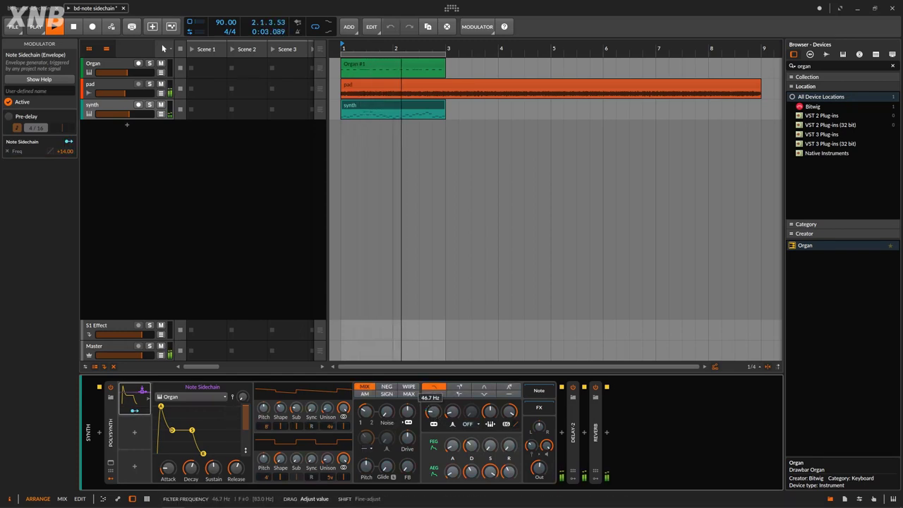
# Increase the Note Sidechain's modulation amount on Polysynth's filter frequency.
pyautogui.click(134, 410)
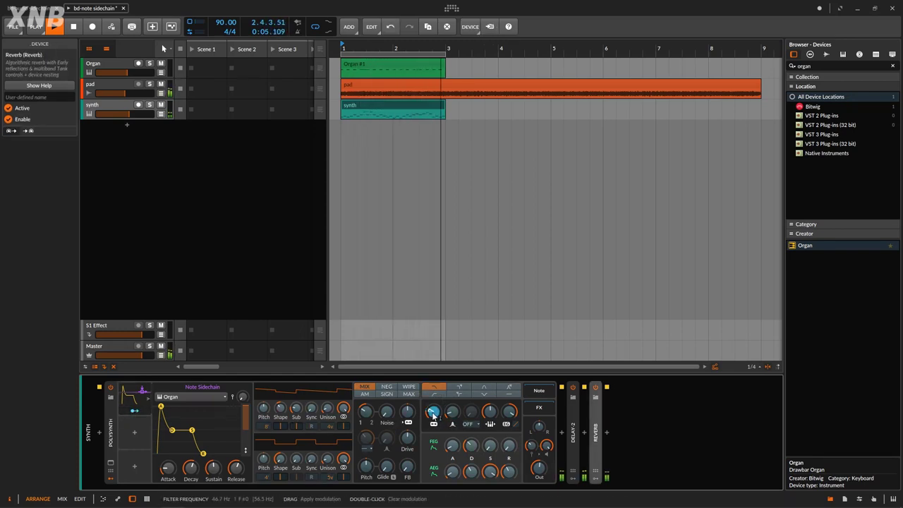
pyautogui.moveTo(433, 412); pyautogui.dragTo(433, 408)
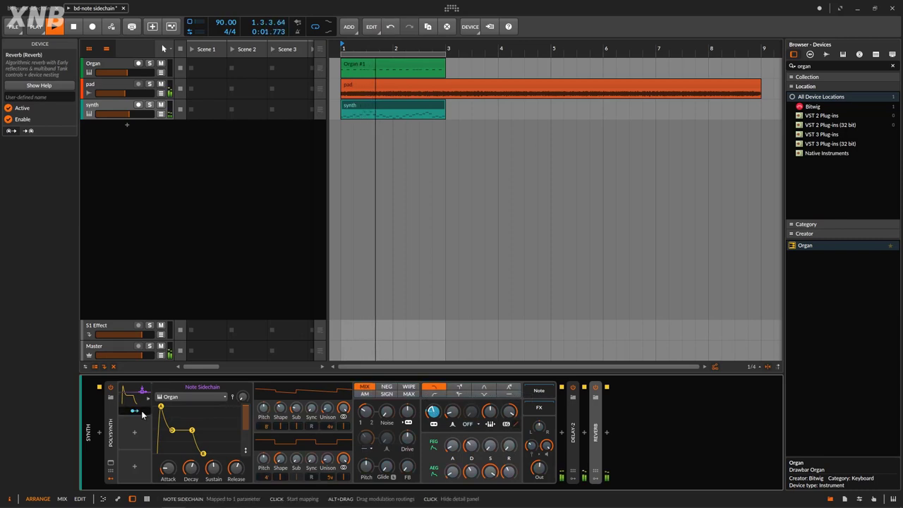
# Try a velocity sensitivity of 98.5 % on the Polysynth's Note Sidechain and reselect the Organ track's notes as its source.
pyautogui.moveTo(242, 396)
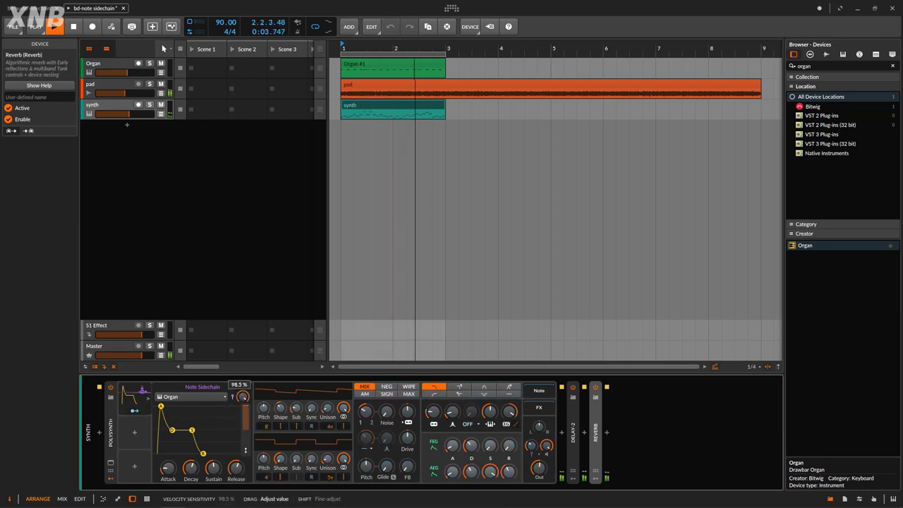
pyautogui.click(213, 396)
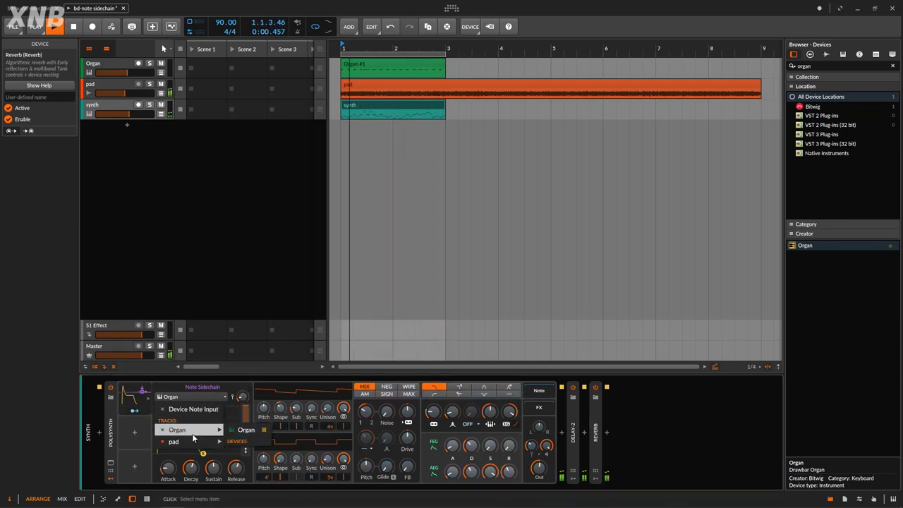
pyautogui.click(247, 429)
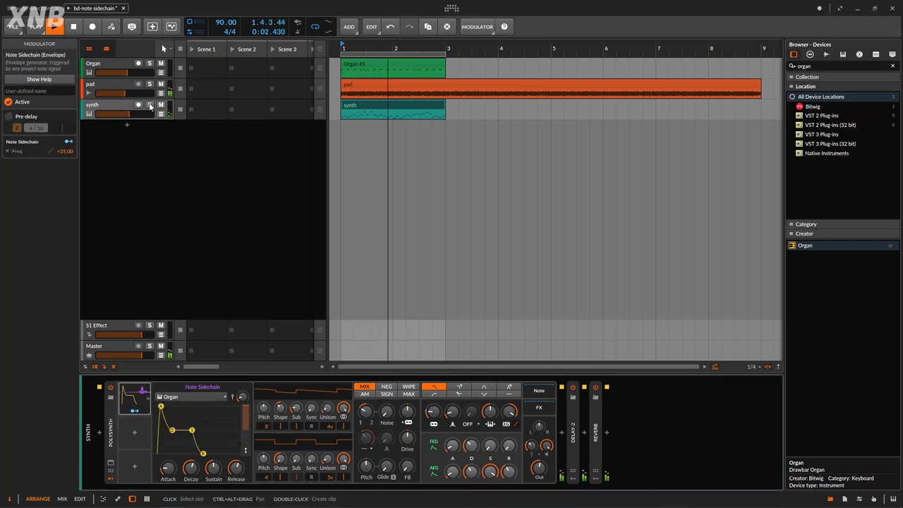
# Restart playback and review the Note Sidechain's source choices and the devices on the Organ and synth tracks.
pyautogui.click(71, 30)
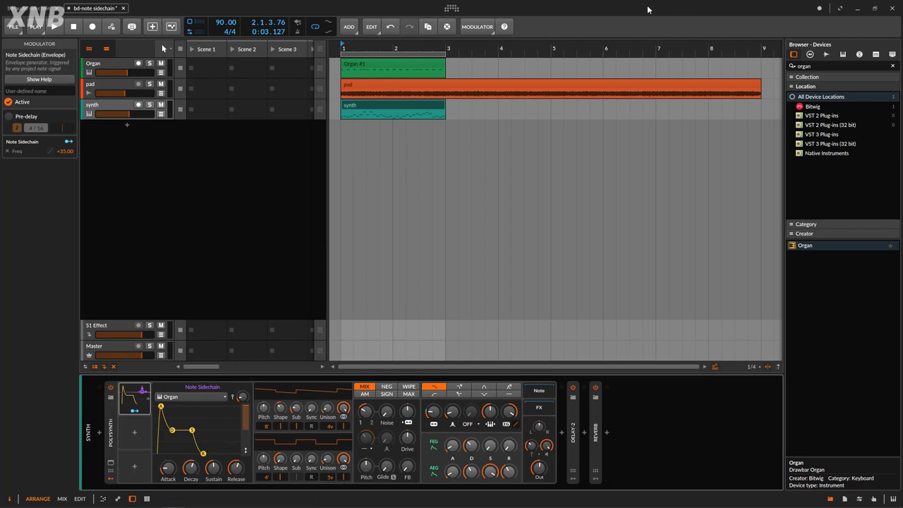
pyautogui.click(56, 30)
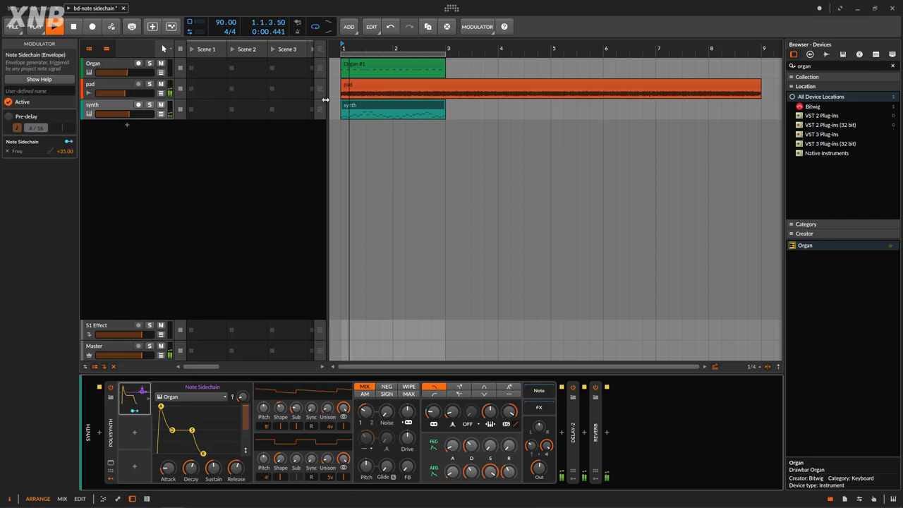
pyautogui.click(206, 398)
pyautogui.moveTo(201, 430)
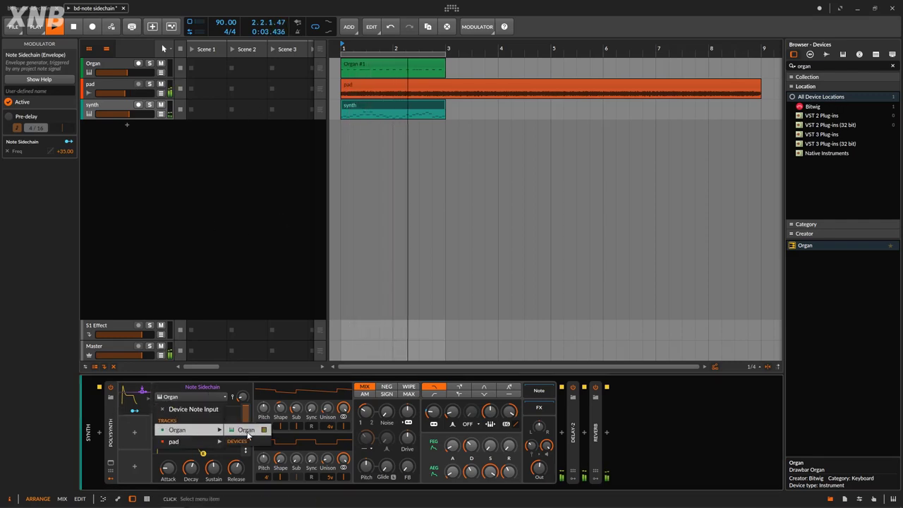
pyautogui.click(95, 73)
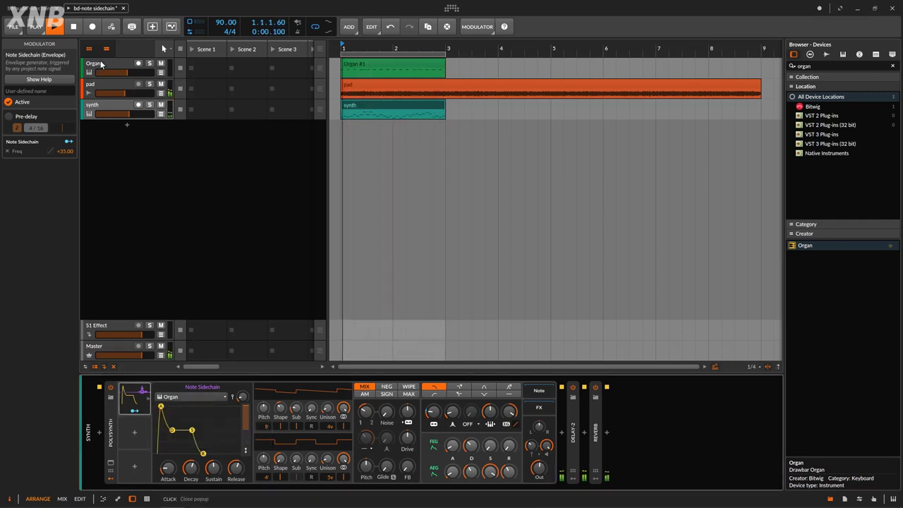
pyautogui.click(116, 65)
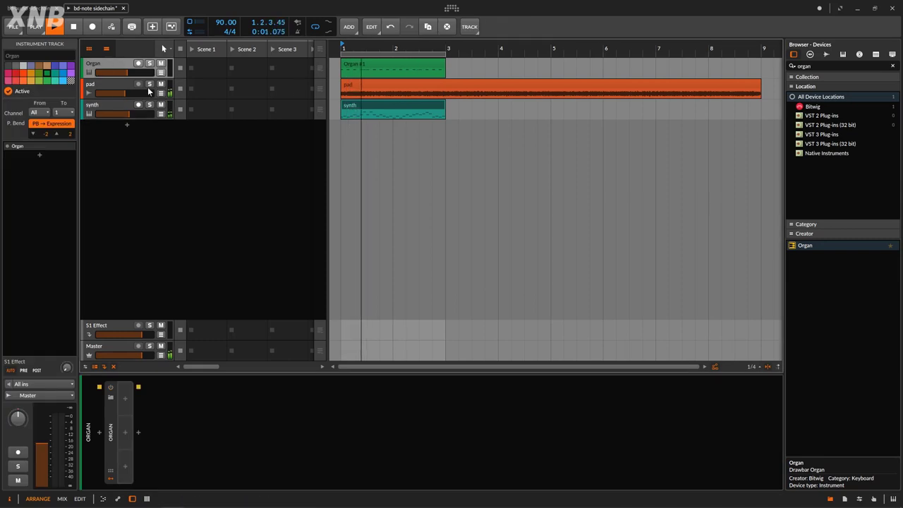
pyautogui.click(110, 104)
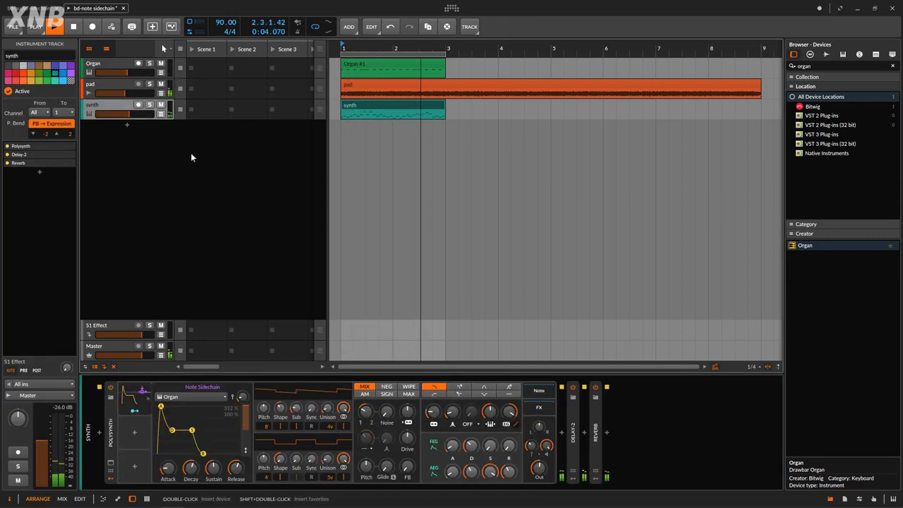
# Solo the synth track and switch the Note Sidechain's source to the pad track and back to Organ.
pyautogui.click(149, 104)
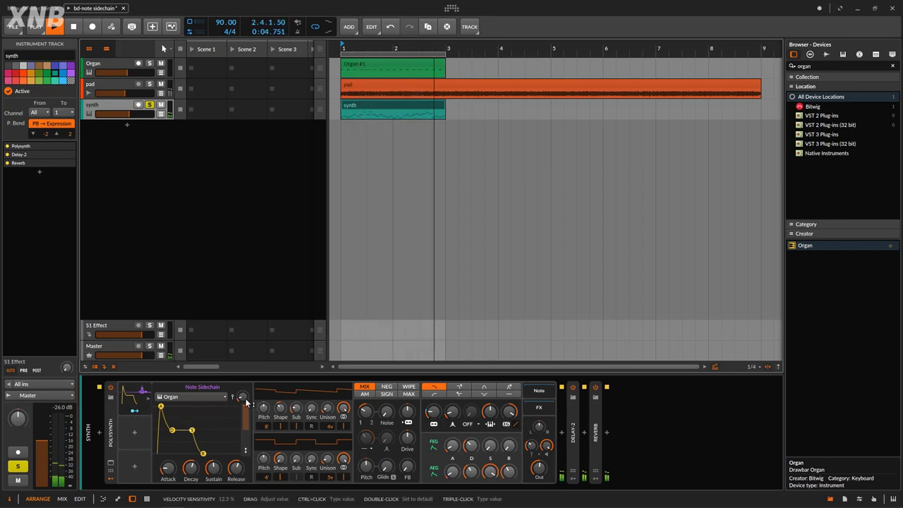
pyautogui.click(191, 396)
pyautogui.moveTo(198, 443)
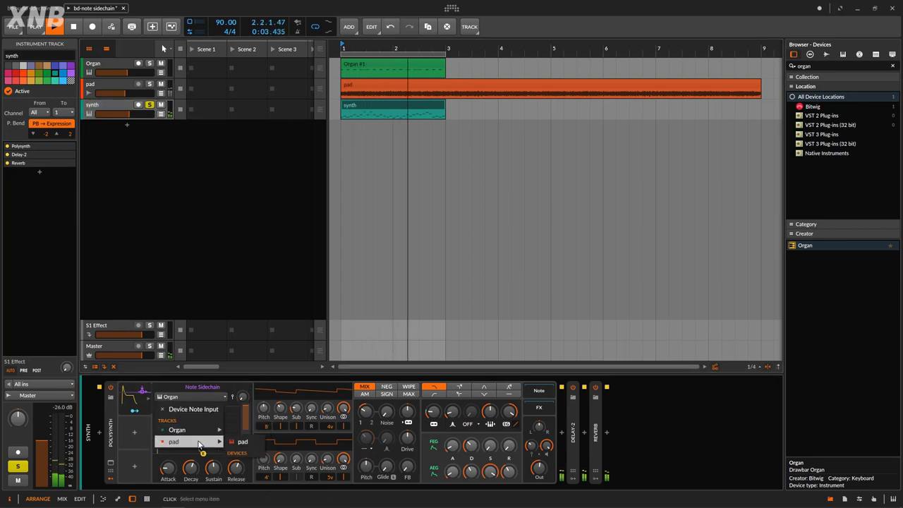
pyautogui.click(242, 442)
pyautogui.click(183, 396)
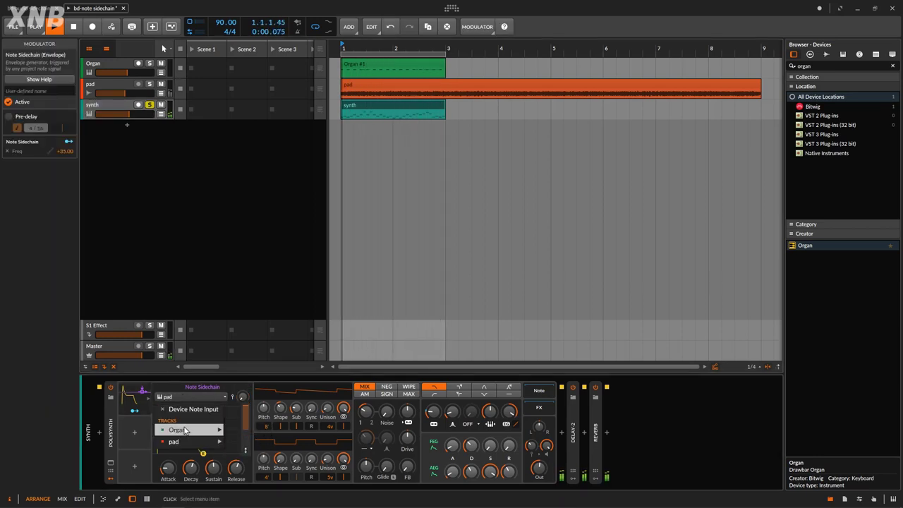
pyautogui.moveTo(190, 428)
pyautogui.click(239, 427)
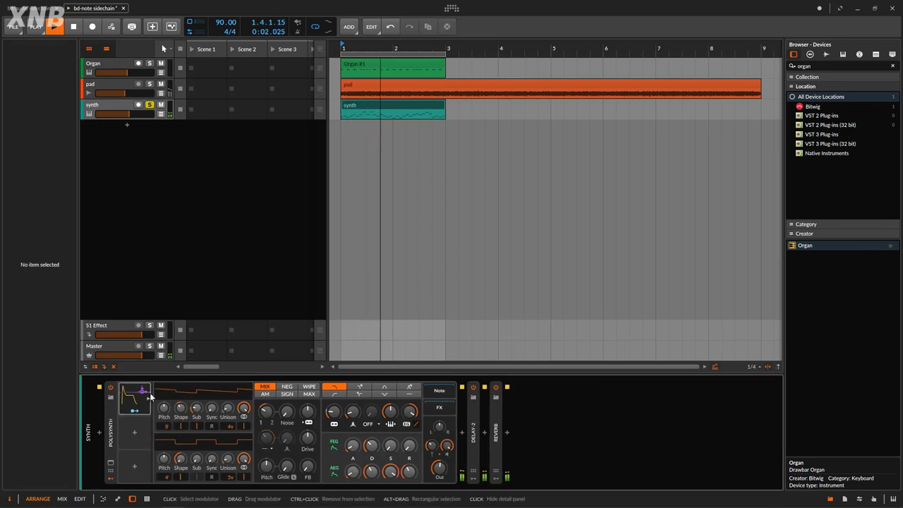
# Set the Polysynth's Note Sidechain source to Device Note Input and save the project.
pyautogui.click(195, 400)
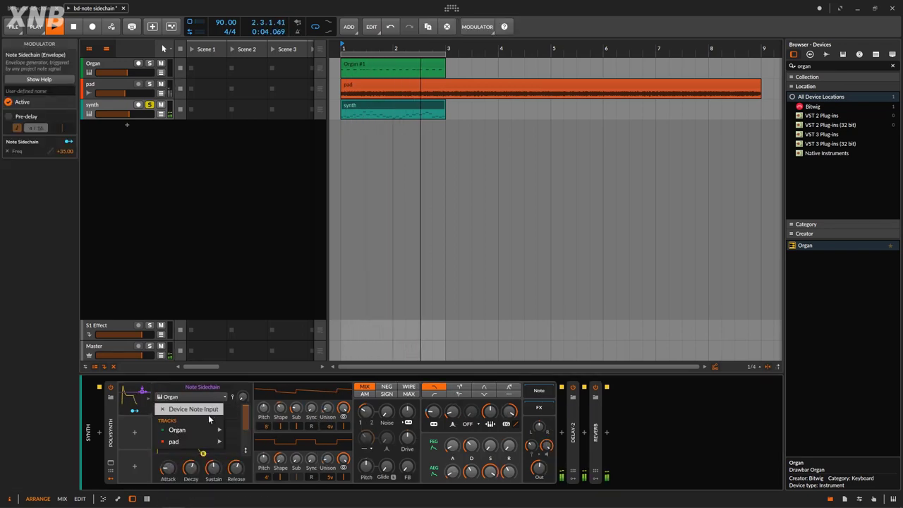
pyautogui.click(208, 414)
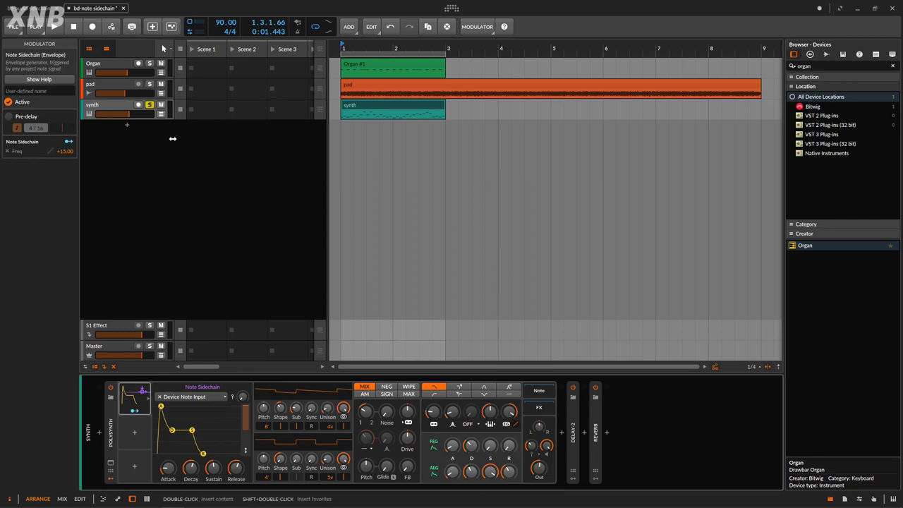
pyautogui.click(198, 215)
pyautogui.hotkey('ctrl', 's')
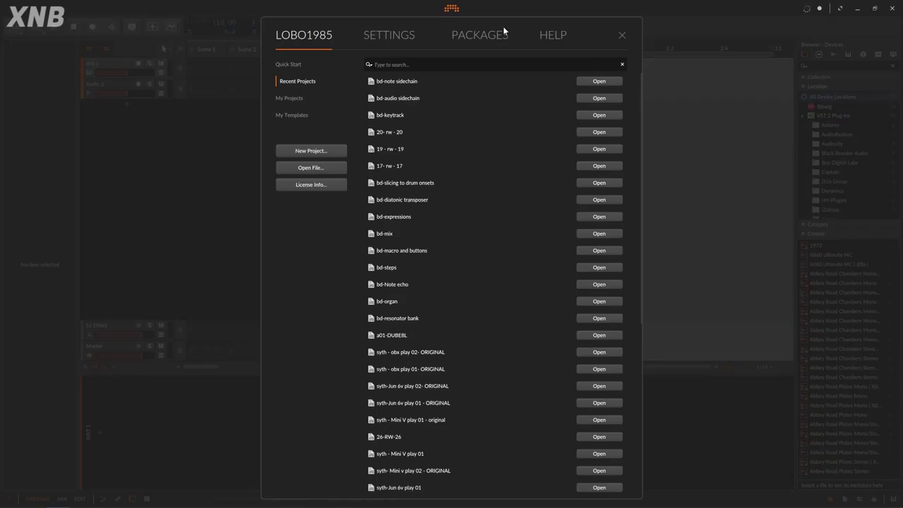
# Reopen the bd-note sidechain project and set the Polysynth's Note Sidechain source to the Organ track's notes.
pyautogui.click(599, 81)
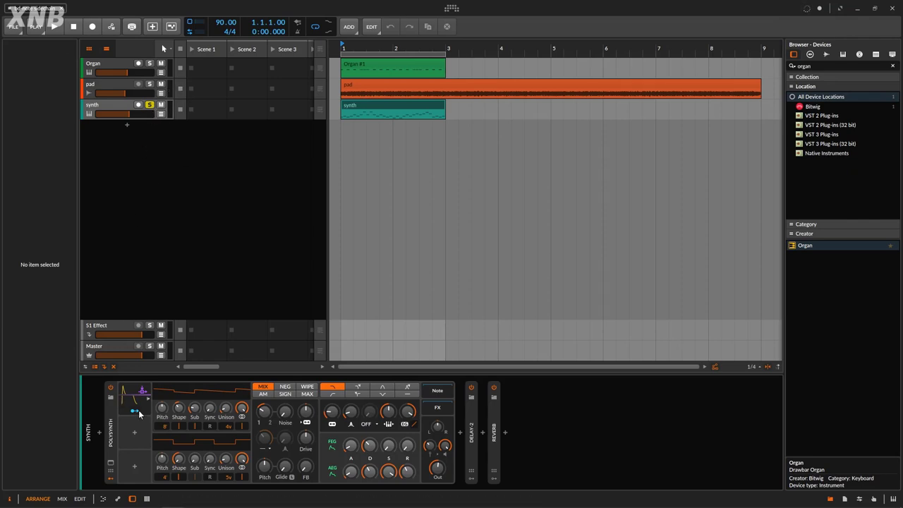
pyautogui.click(135, 412)
pyautogui.click(208, 396)
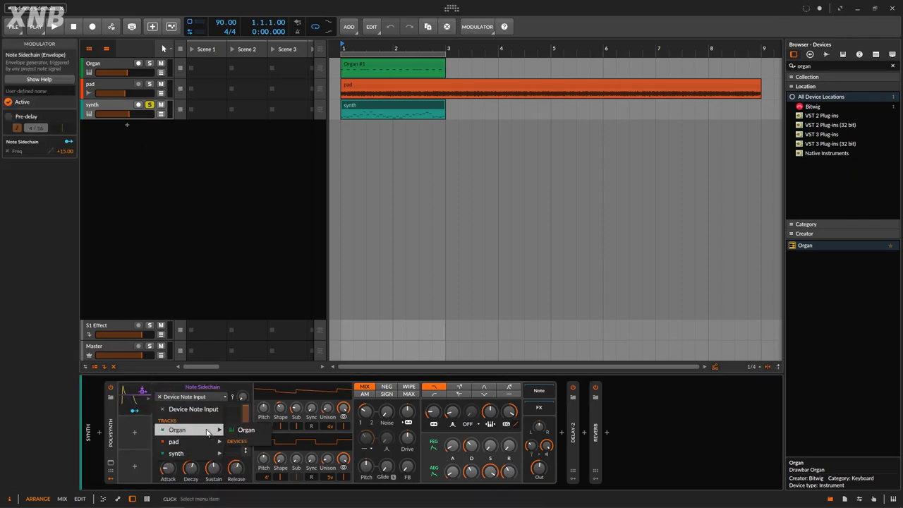
pyautogui.click(245, 429)
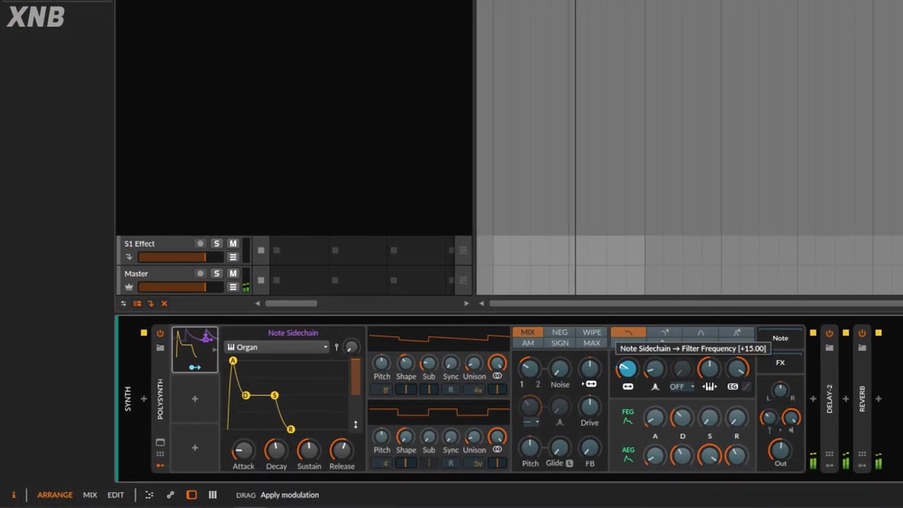
# Map the Note Sidechain to filter resonance (+0.100), both oscillators' unison (+0.187, +0.126), sub (+0.220, +0.475), shape (+0.410, +0.570) and noise (+0.185).
pyautogui.moveTo(648, 369); pyautogui.dragTo(648, 356)
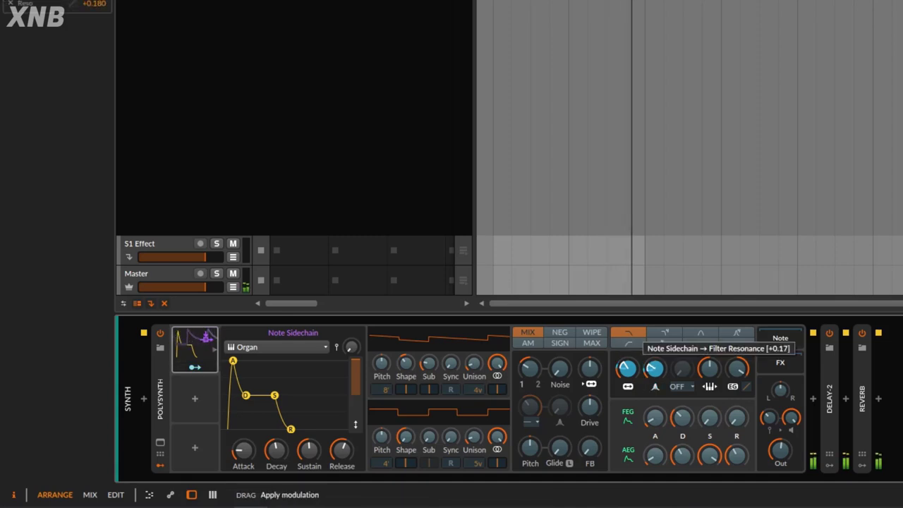
pyautogui.moveTo(473, 365); pyautogui.dragTo(474, 360)
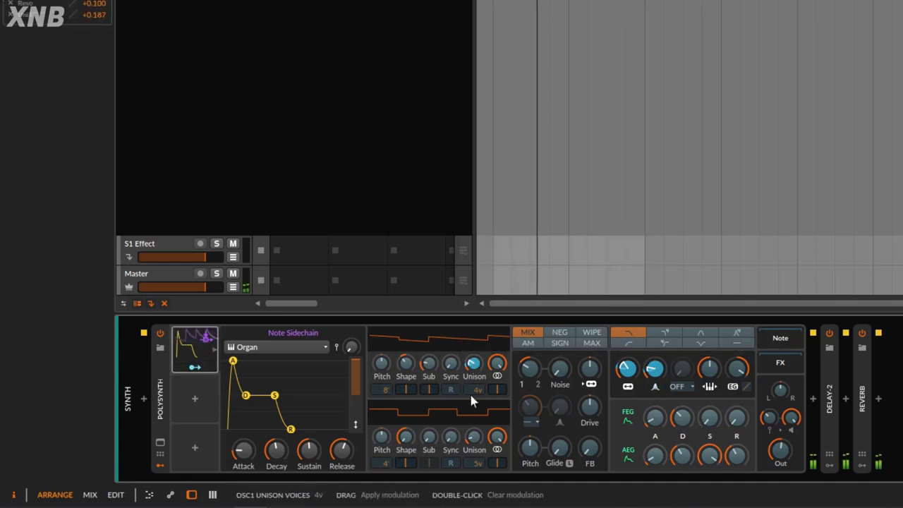
pyautogui.moveTo(473, 438); pyautogui.dragTo(435, 431)
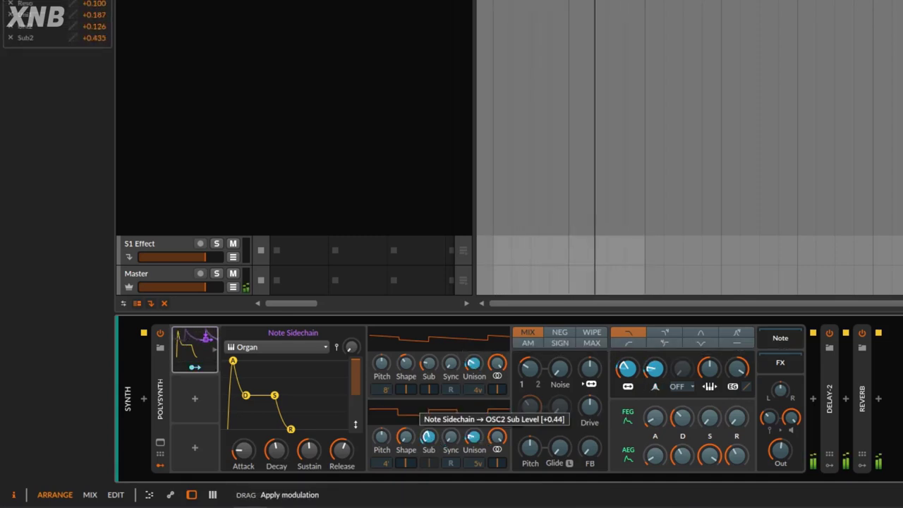
pyautogui.moveTo(429, 365); pyautogui.dragTo(406, 354)
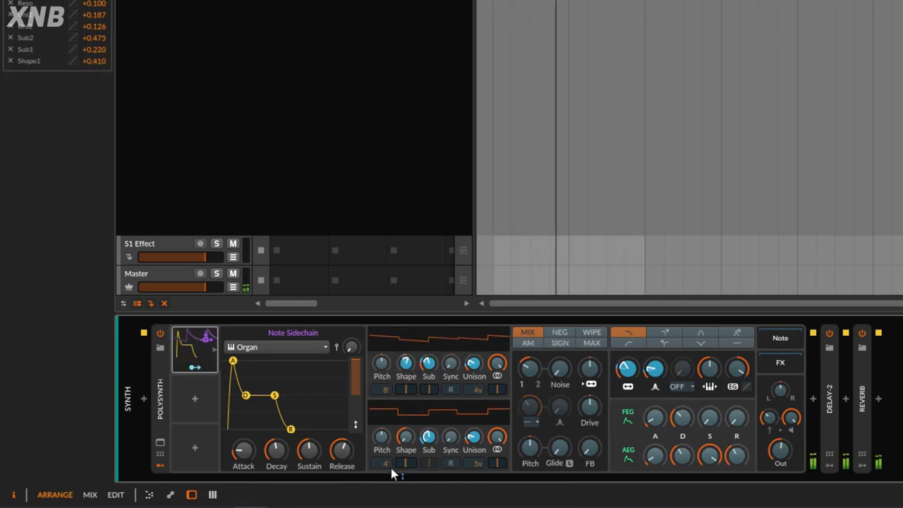
pyautogui.moveTo(406, 439); pyautogui.dragTo(406, 427)
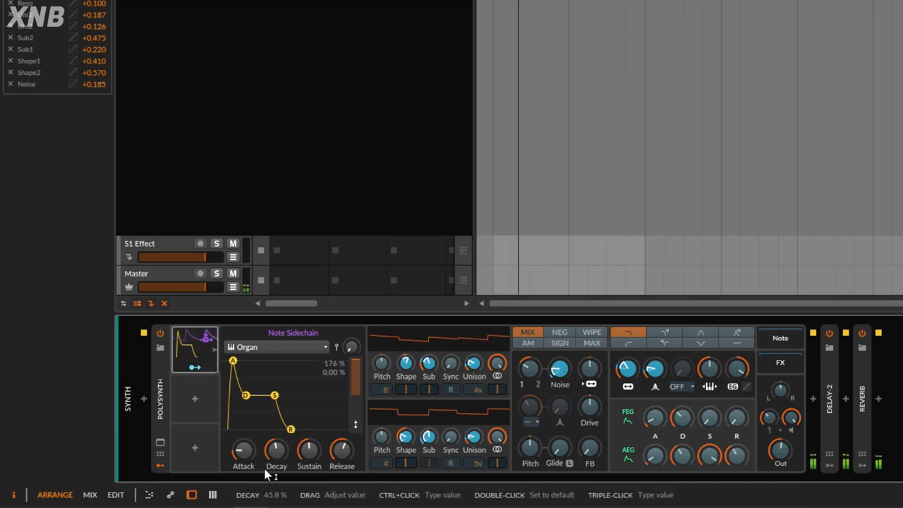
# Shorten the Note Sidechain envelope's attack, lower its sustain, adjust its decay and release, and raise its velocity sensitivity.
pyautogui.moveTo(267, 475); pyautogui.dragTo(267, 480)
pyautogui.moveTo(242, 451); pyautogui.dragTo(275, 461)
pyautogui.moveTo(341, 452); pyautogui.dragTo(342, 439)
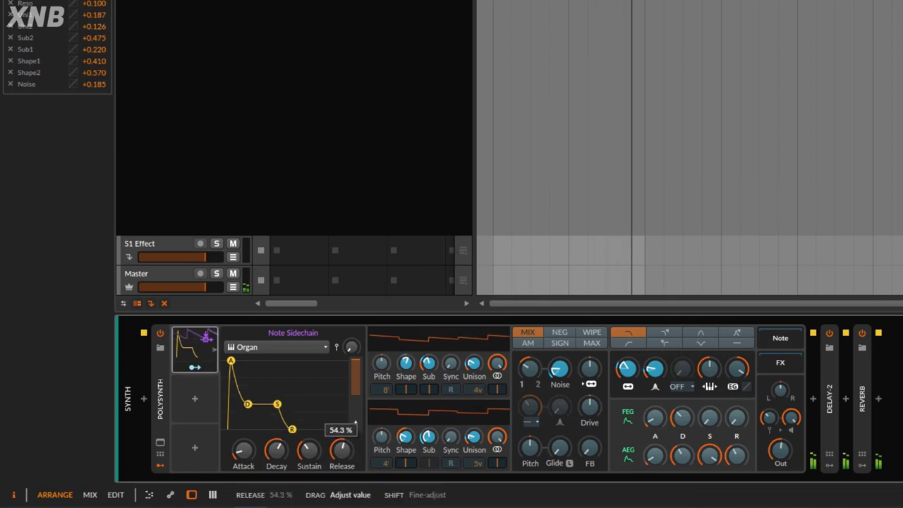
pyautogui.moveTo(351, 346); pyautogui.dragTo(351, 325)
pyautogui.moveTo(341, 450); pyautogui.dragTo(341, 443)
pyautogui.moveTo(275, 450); pyautogui.dragTo(276, 458)
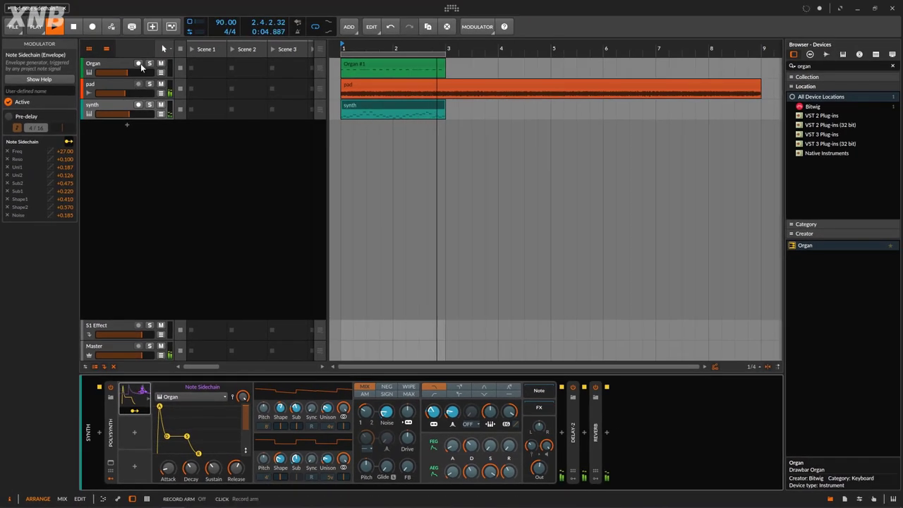
# Deactivate the Note Sidechain modulators on the pad track's Filter and the synth track's Polysynth.
pyautogui.click(387, 67)
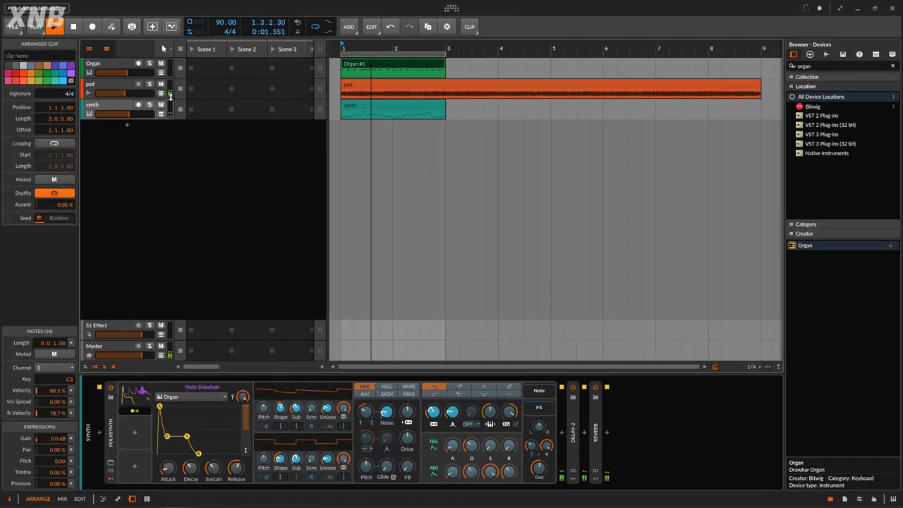
pyautogui.click(113, 88)
pyautogui.click(144, 388)
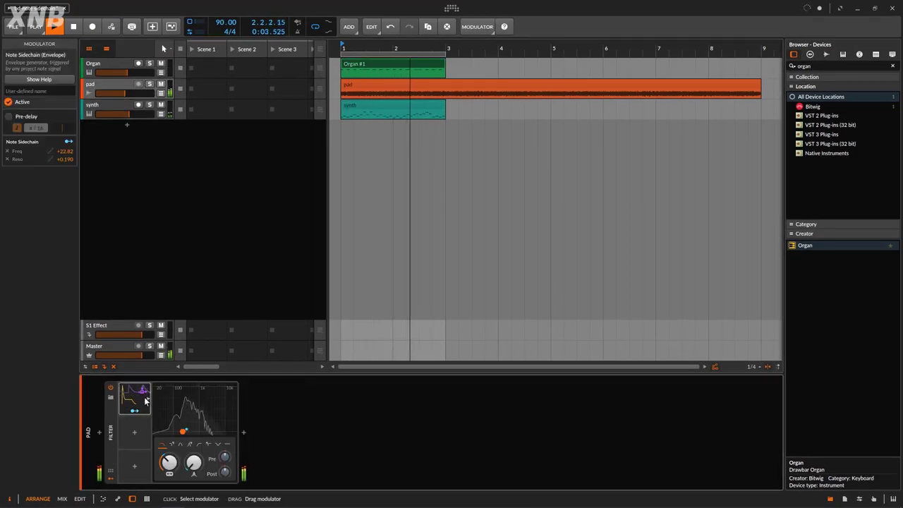
pyautogui.click(478, 26)
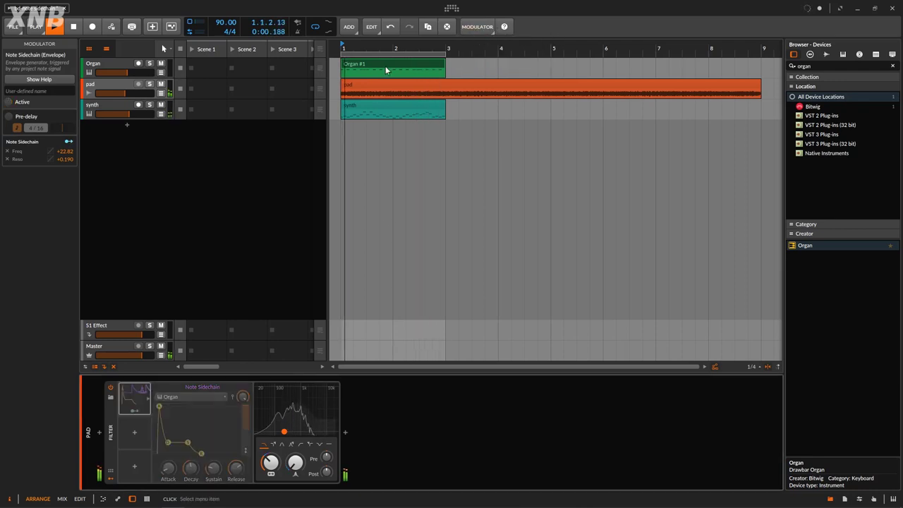
pyautogui.click(113, 106)
pyautogui.click(122, 388)
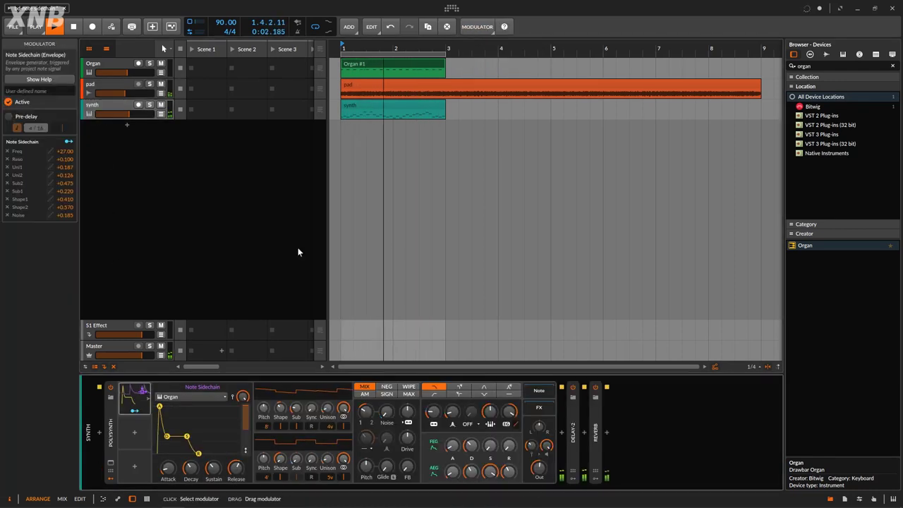
pyautogui.click(477, 26)
pyautogui.click(490, 46)
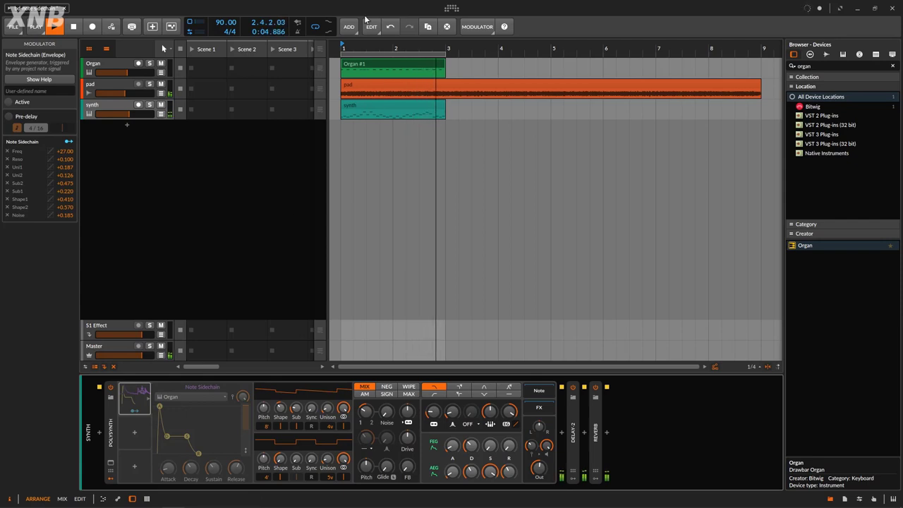
# Reactivate the Note Sidechain modulators on the synth's Polysynth and the pad's Filter, and stop playback.
pyautogui.click(477, 26)
pyautogui.click(502, 44)
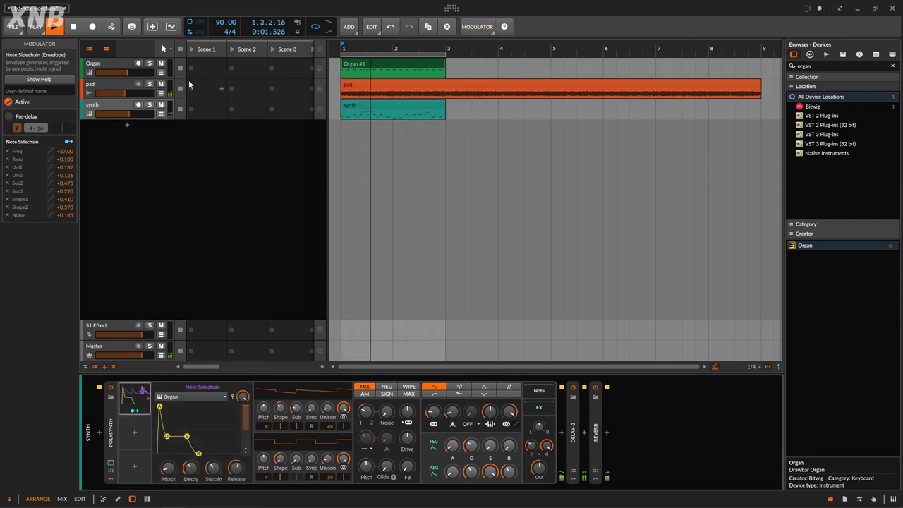
pyautogui.click(113, 85)
pyautogui.click(139, 412)
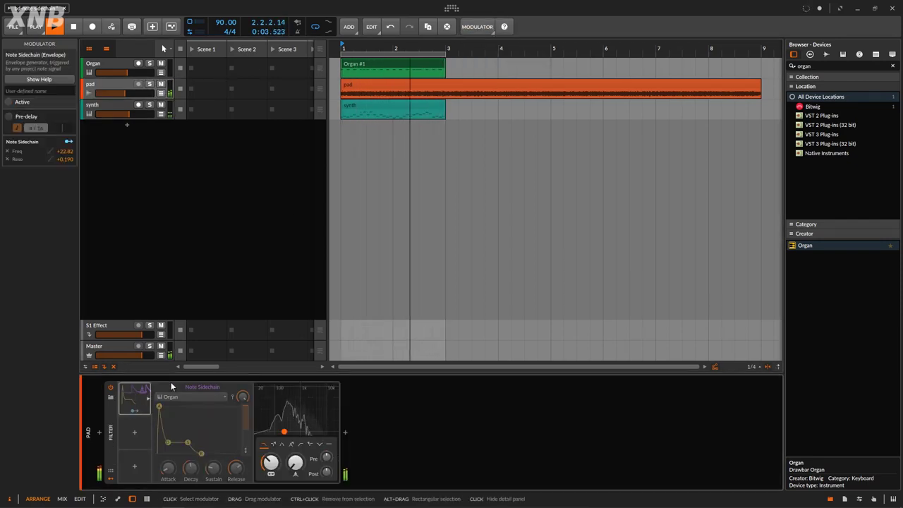
pyautogui.click(478, 26)
pyautogui.click(485, 45)
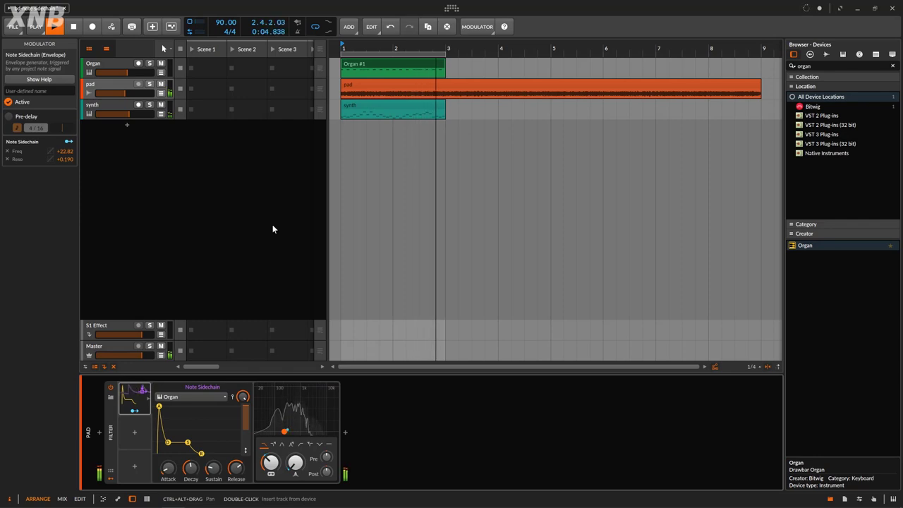
pyautogui.press('space')
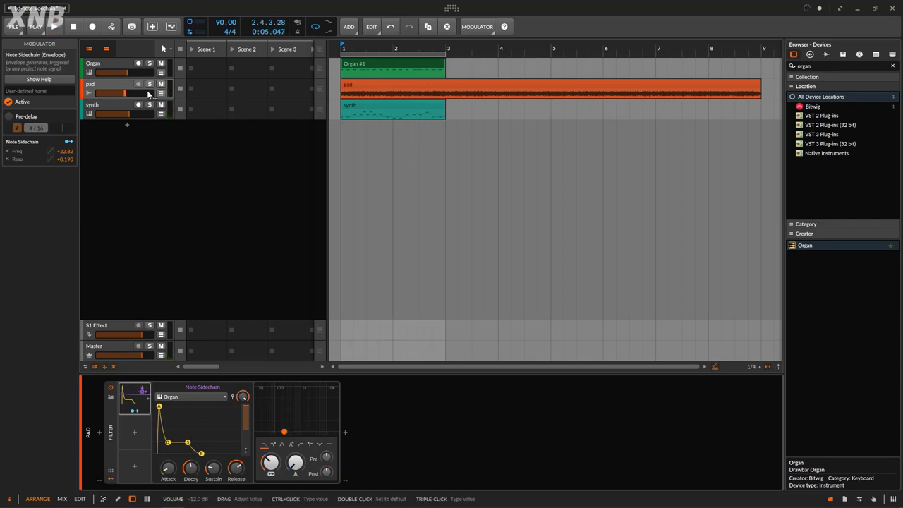